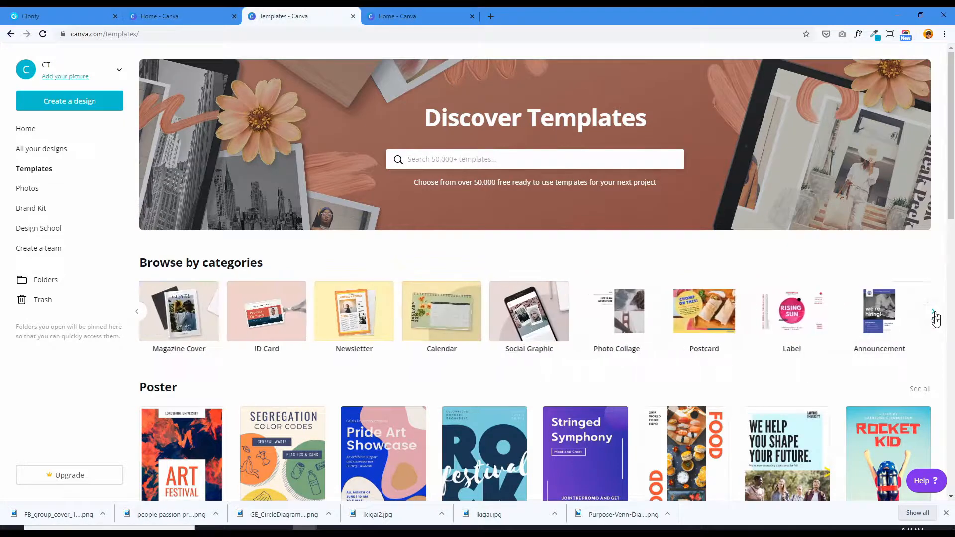
- Browse the template categories and the sample designs in each section, such as Logo, Infographic, Certificate, Label, Report and Recipe Card
left_click(933, 315)
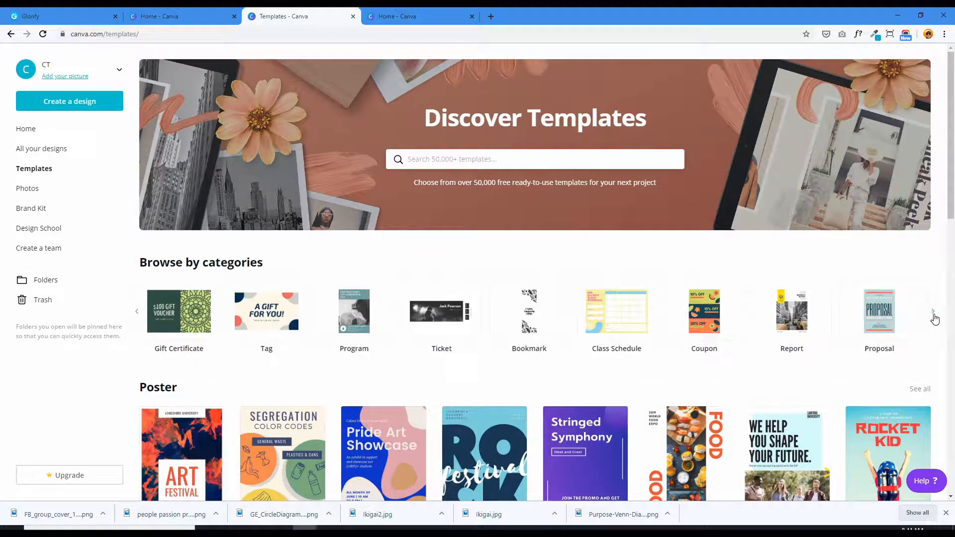
left_click(934, 314)
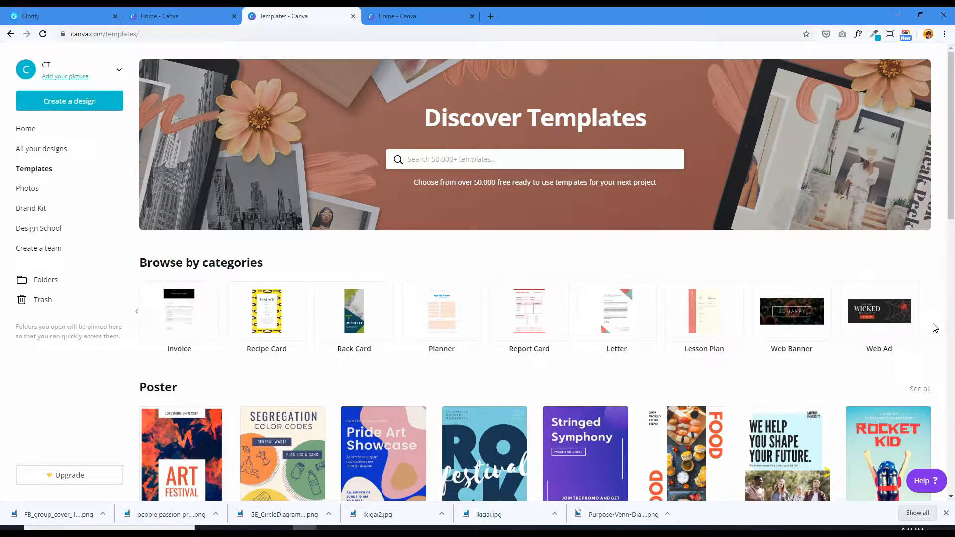
scroll(419, 388, "down", 6)
scroll(185, 310, "down", 10)
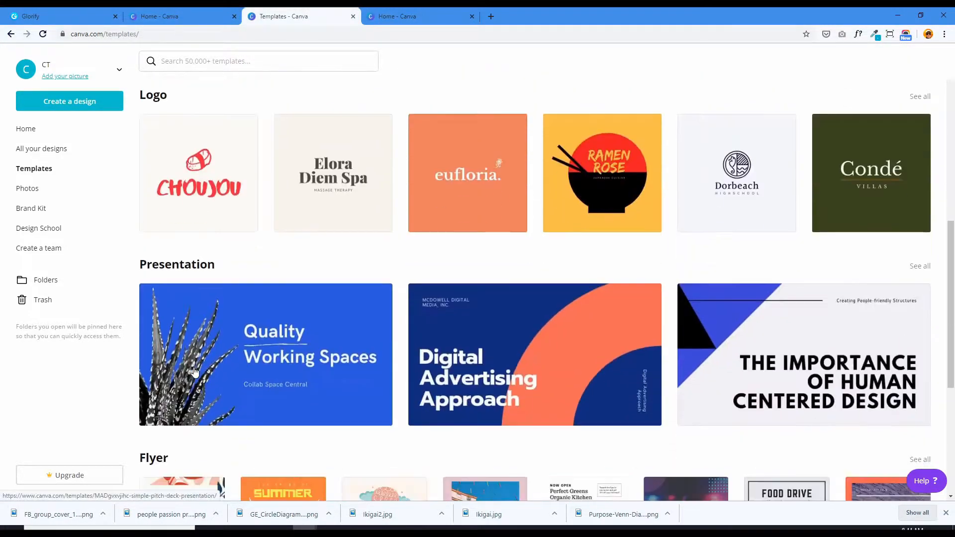
scroll(209, 359, "down", 9)
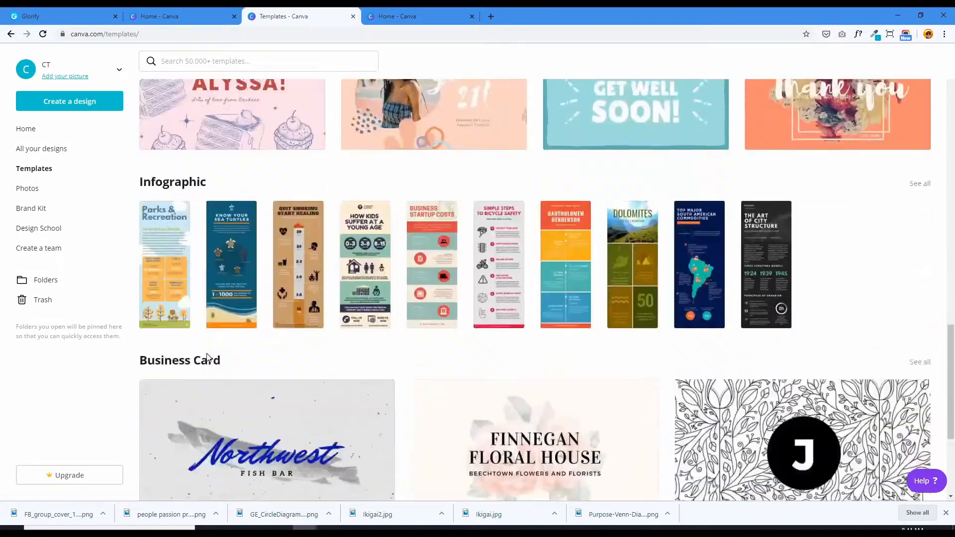
scroll(213, 362, "down", 12)
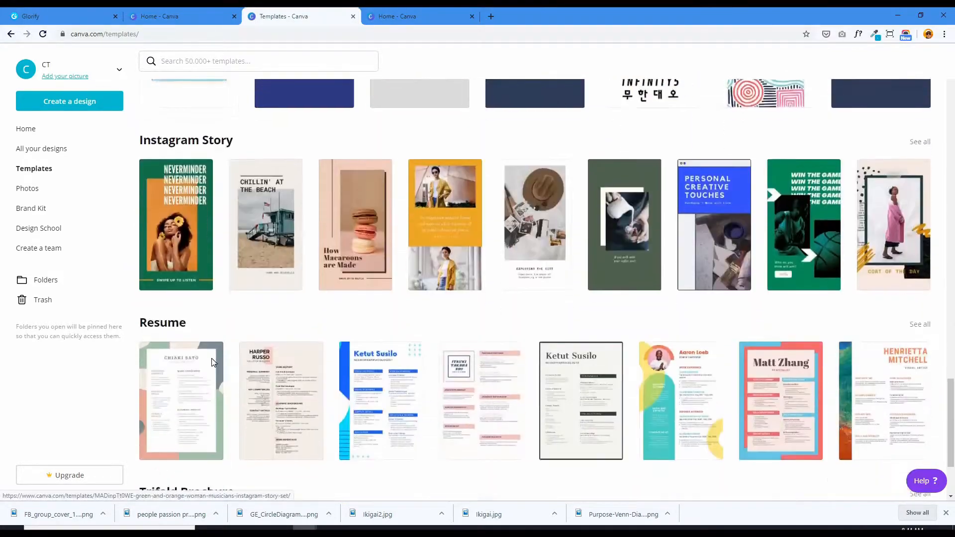
scroll(213, 363, "down", 11)
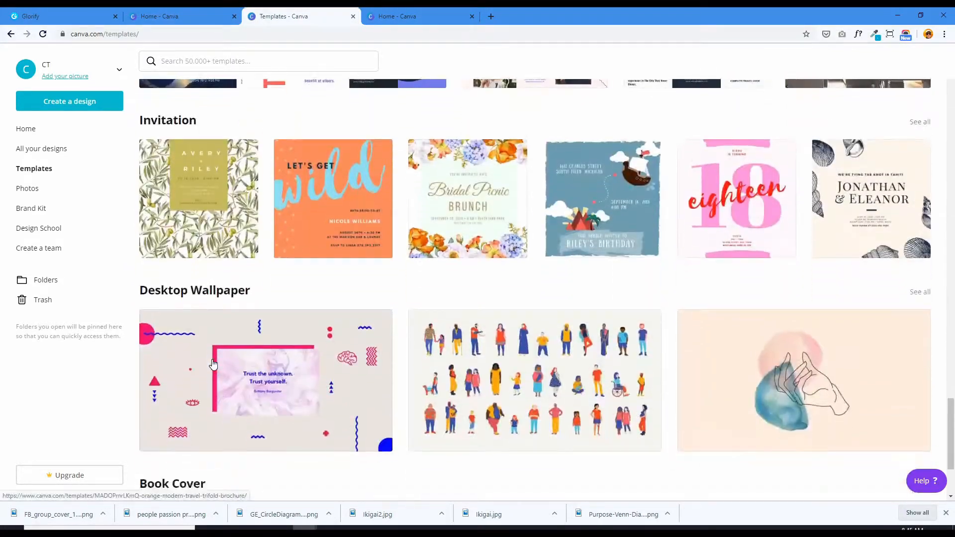
scroll(212, 364, "down", 11)
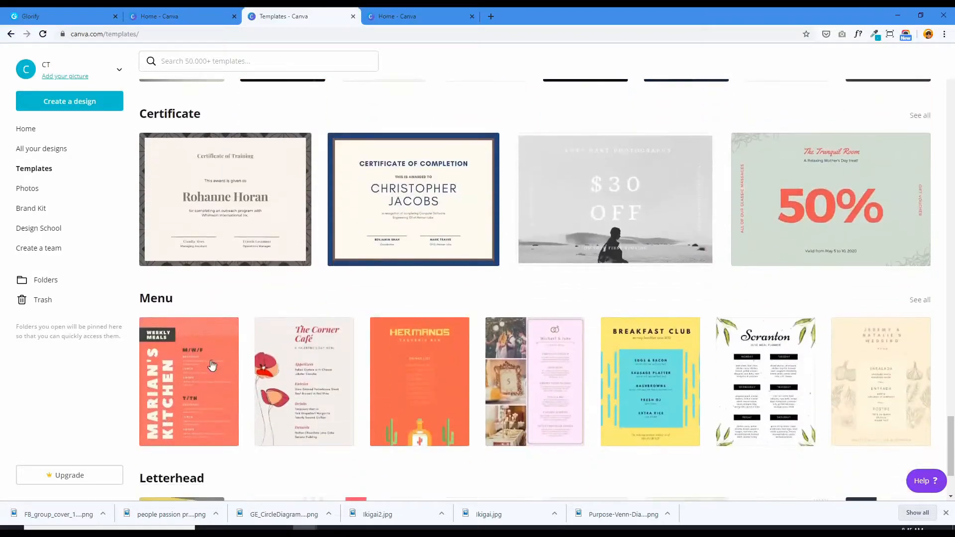
scroll(211, 364, "down", 13)
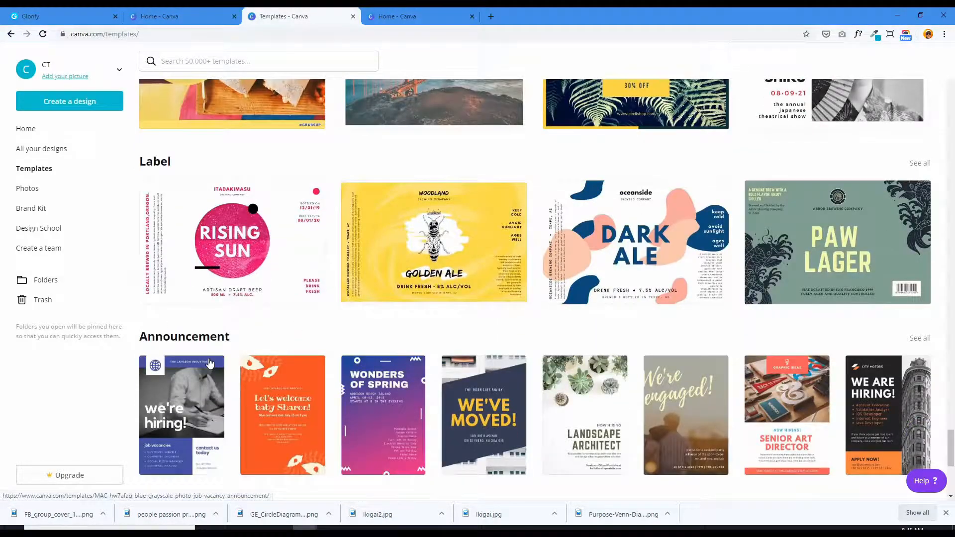
scroll(210, 357, "down", 2)
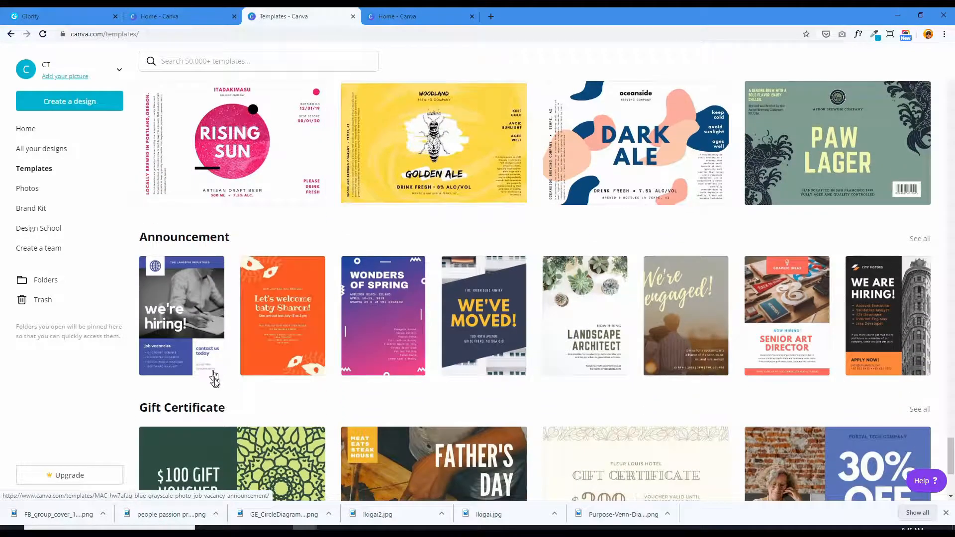
scroll(244, 364, "down", 2)
scroll(190, 268, "up", 1)
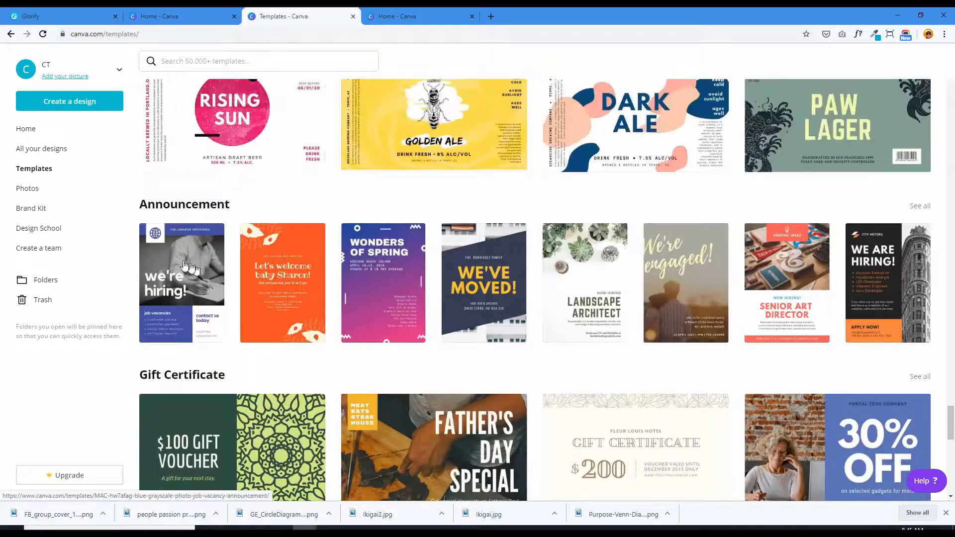
scroll(197, 284, "up", 8)
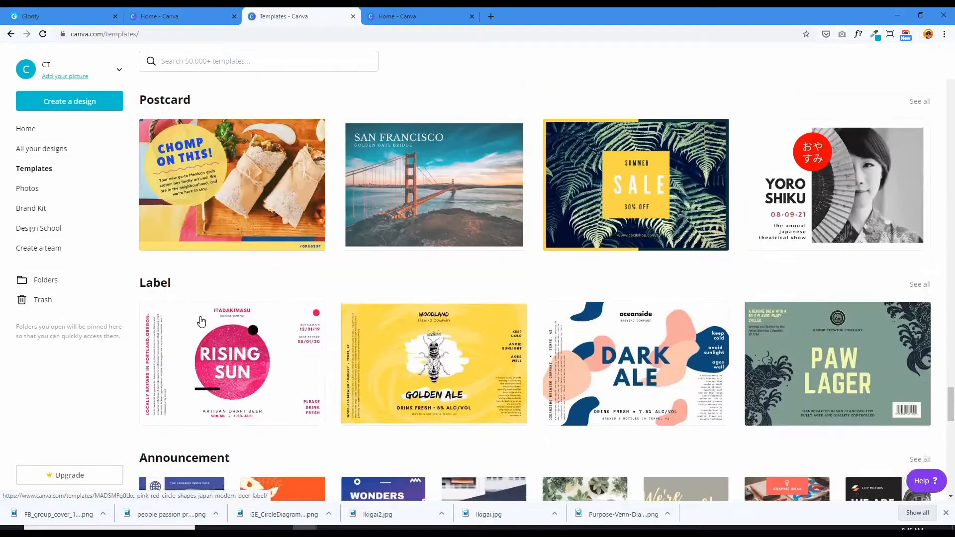
scroll(181, 303, "up", 3)
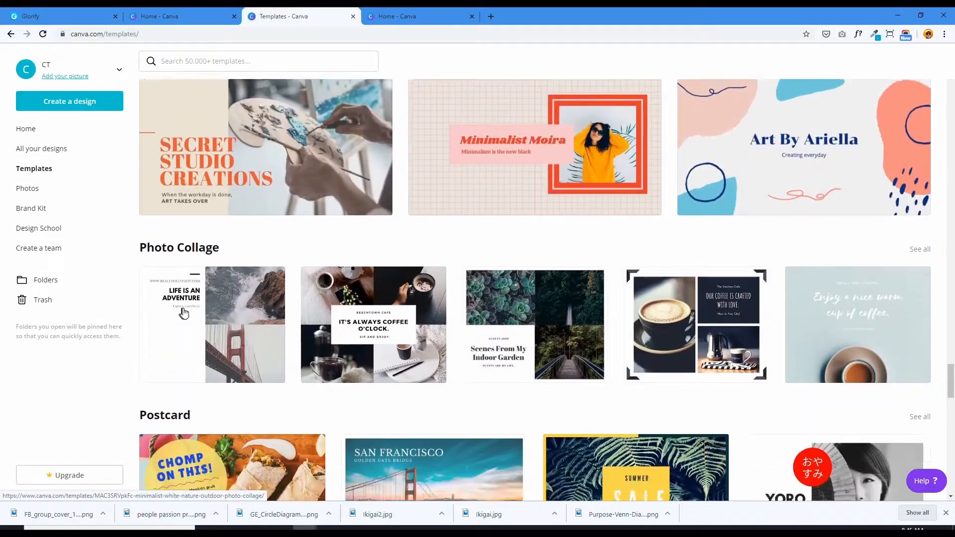
scroll(186, 312, "down", 6)
scroll(186, 313, "down", 7)
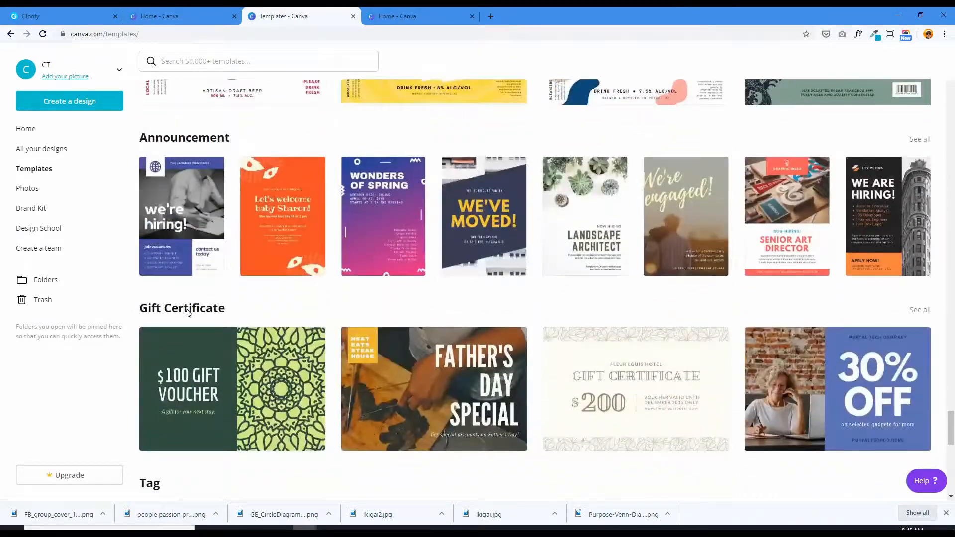
scroll(189, 312, "down", 9)
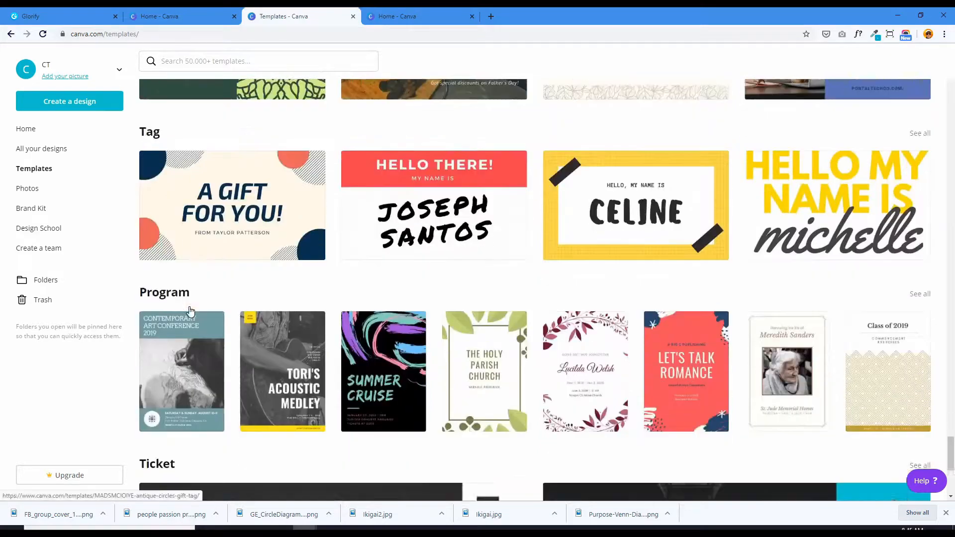
scroll(189, 313, "down", 12)
scroll(201, 326, "down", 7)
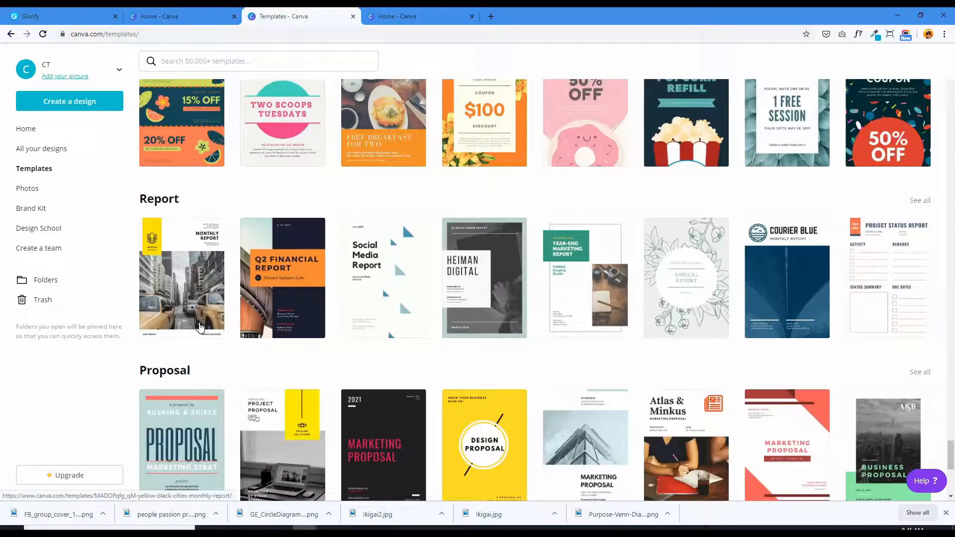
scroll(199, 326, "down", 18)
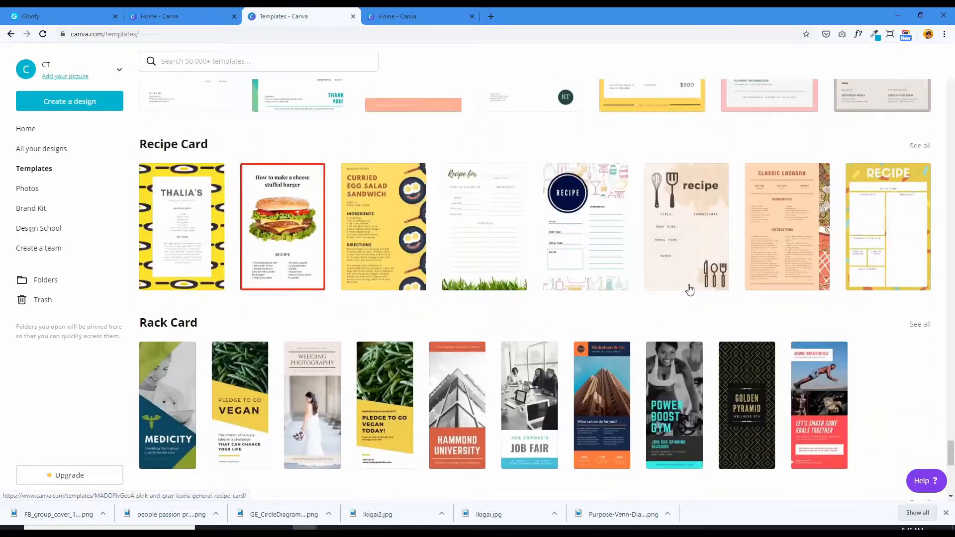
scroll(951, 441, "down", 8)
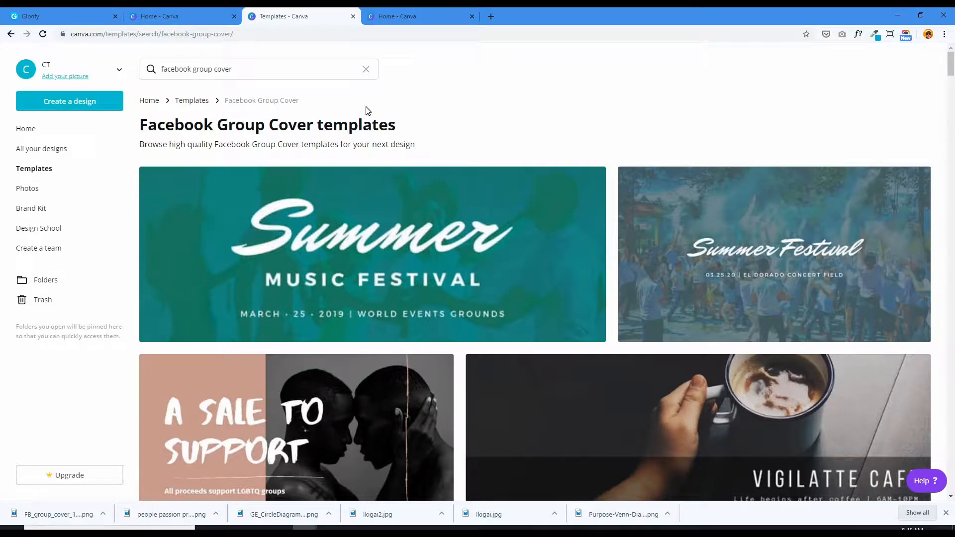
- Choose the Yellow Red Van Going Away Facebook Event Cover among the facebook group cover templates and start a design from it
scroll(491, 325, "down", 9)
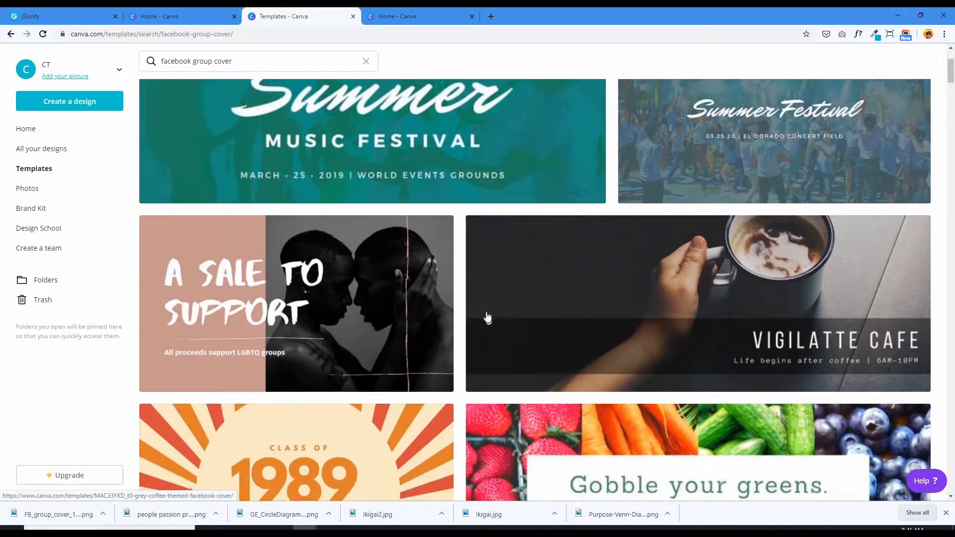
scroll(430, 311, "down", 10)
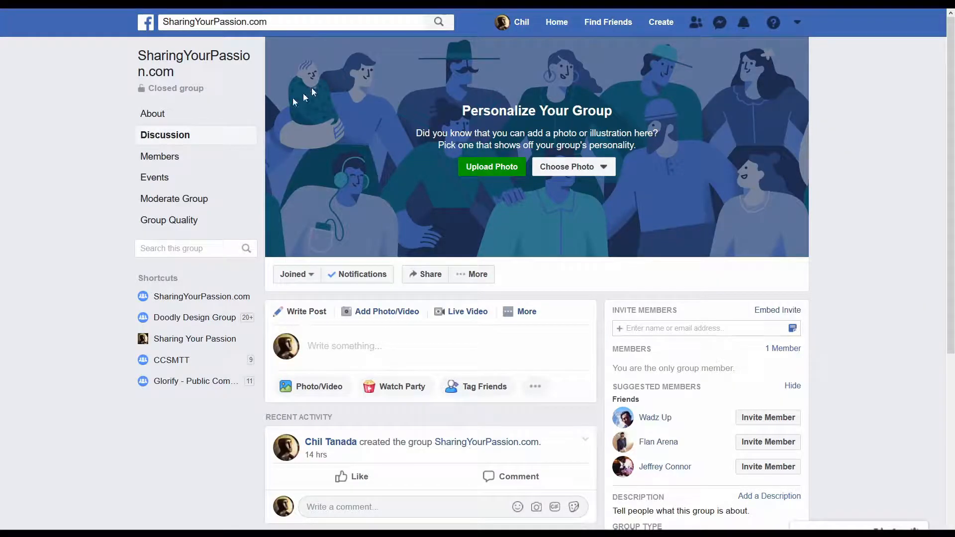
scroll(299, 230, "down", 3)
scroll(308, 209, "up", 3)
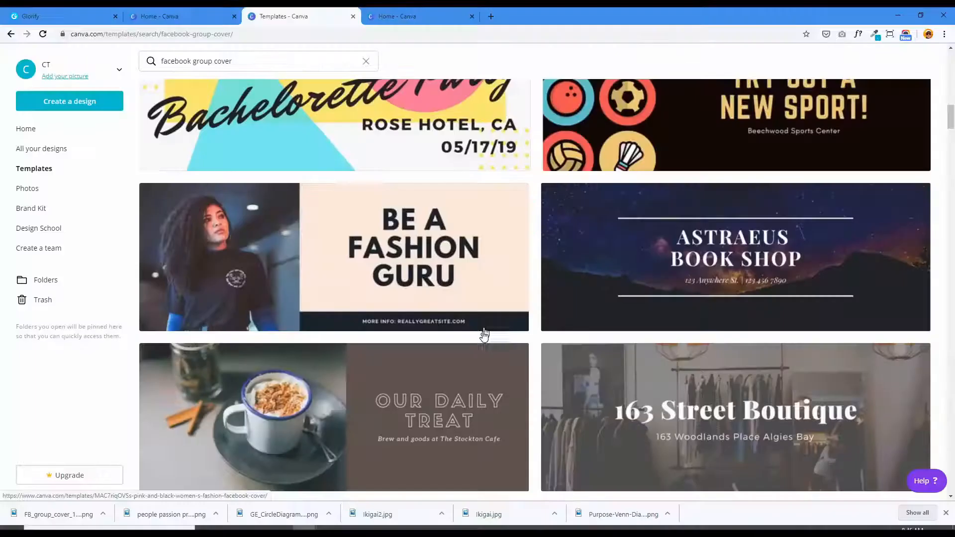
scroll(482, 338, "down", 7)
scroll(481, 344, "down", 5)
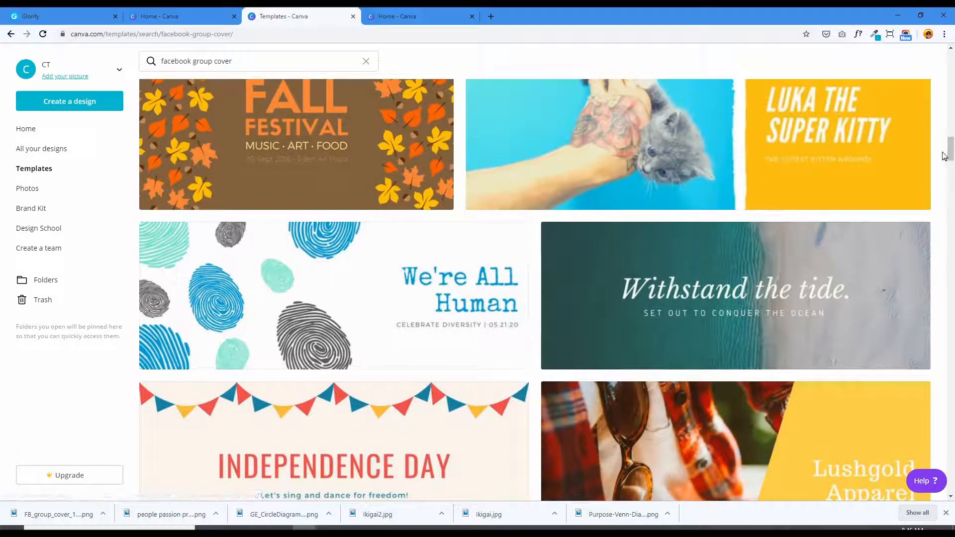
left_click_drag(953, 146, 951, 514)
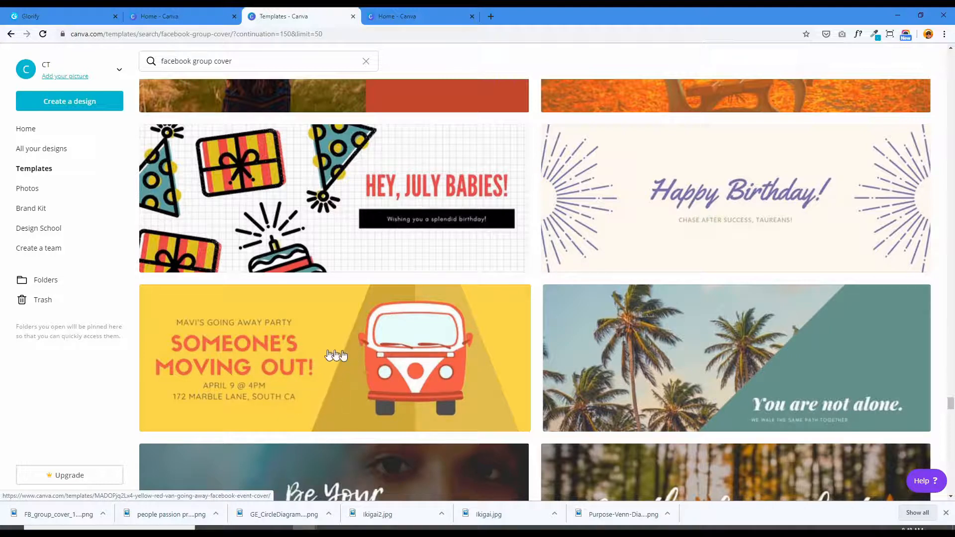
left_click(242, 367)
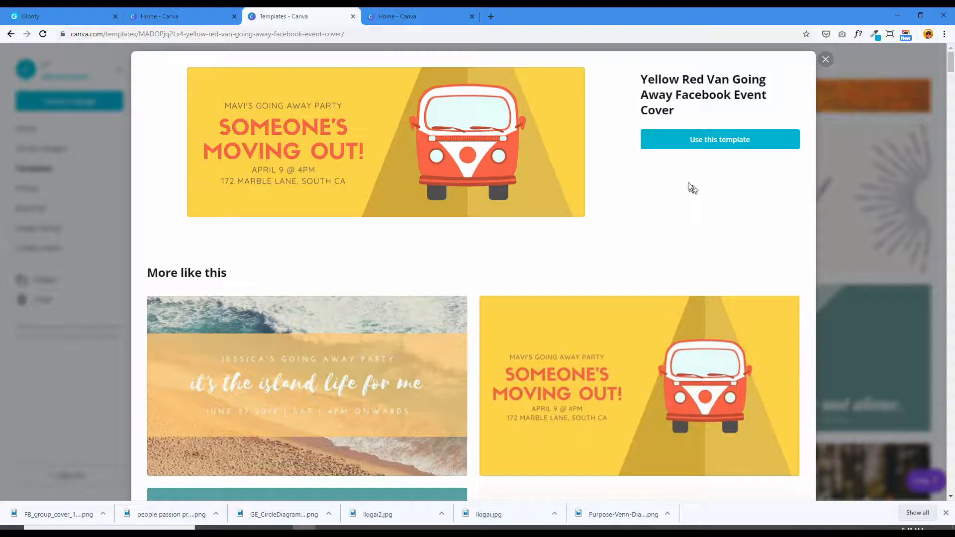
left_click(698, 144)
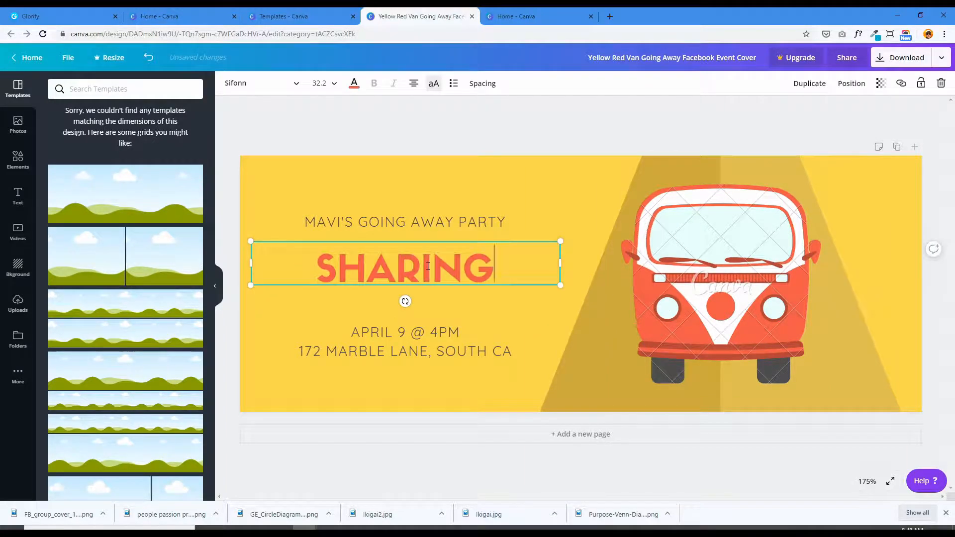
- Replace the large heading with "SHARING YOUR PASSION.COM" and space the three text blocks apart vertically so they do not overlap
type("YOUR PASSION.COM")
left_click(416, 222)
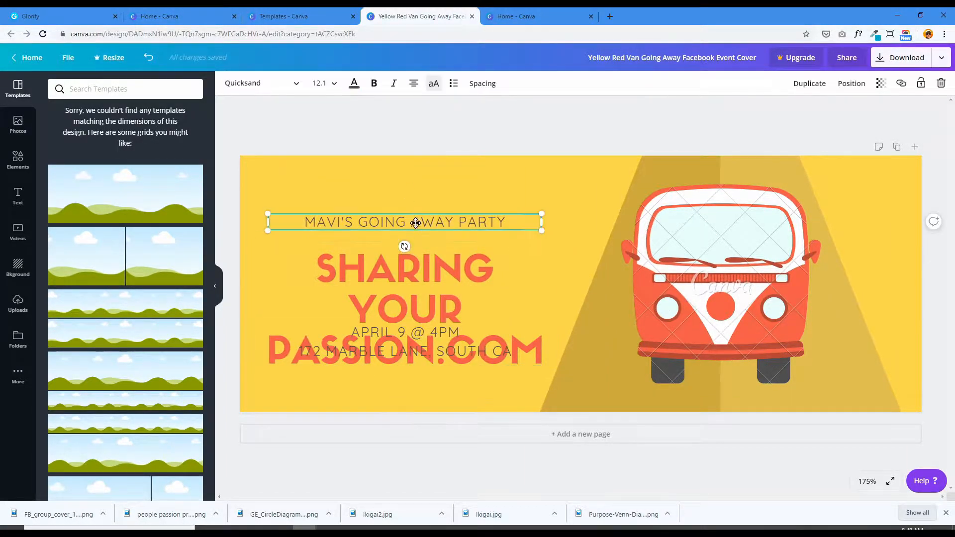
left_click_drag(416, 222, 413, 191)
left_click_drag(411, 277, 412, 244)
left_click_drag(405, 348, 404, 366)
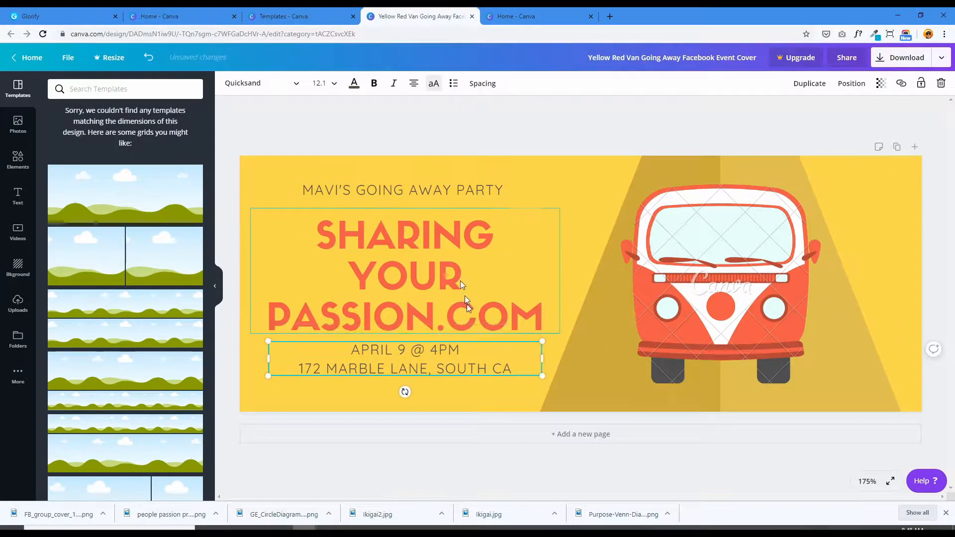
- Replace the small line above the heading with "WITH" followed by the group owner's first name
triple_click(403, 190)
type("WITH PHIL")
left_click(397, 360)
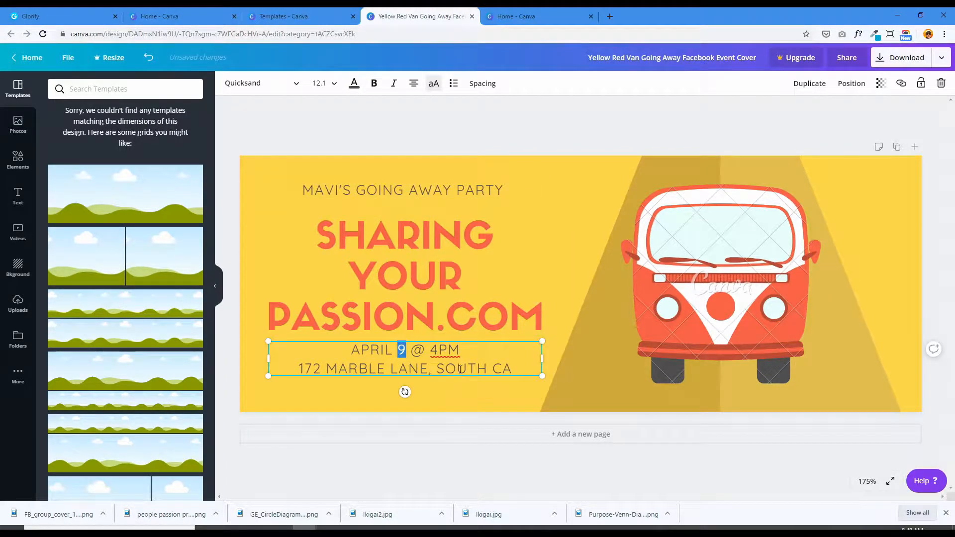
triple_click(403, 189)
type("WITH CHIL")
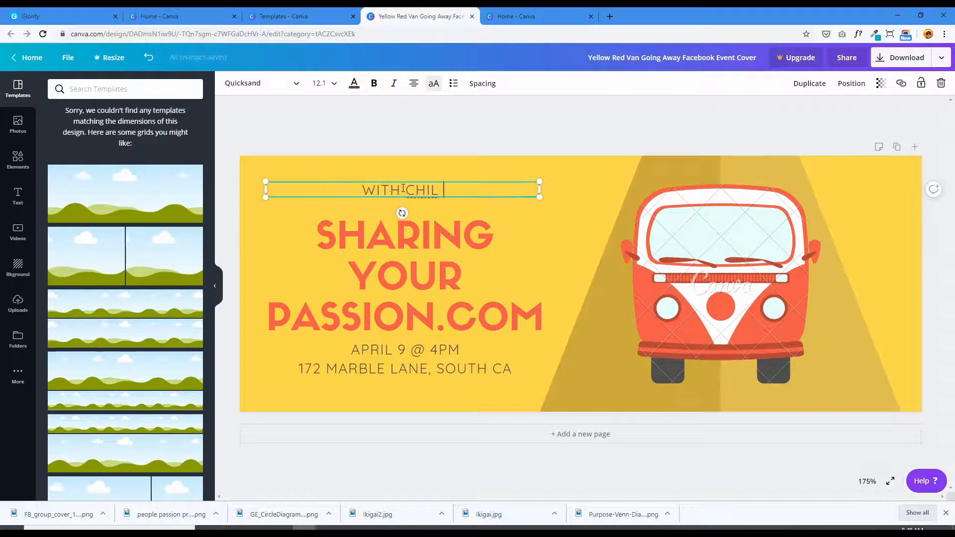
- Replace the date and address lines below the heading with "ONLINE BUSINESS TIPS AND TUTORIALS"
triple_click(417, 370)
left_click_drag(349, 350, 499, 352)
left_click_drag(499, 352, 512, 369)
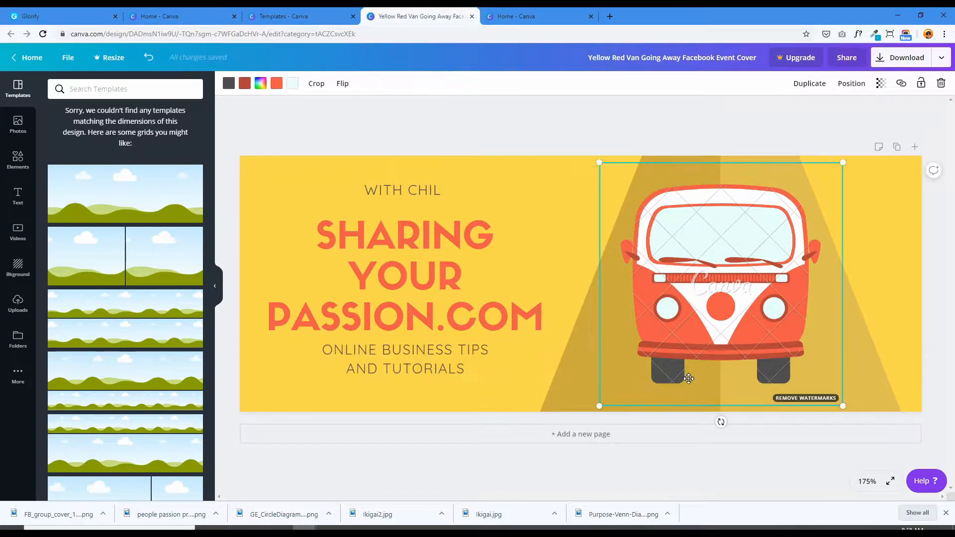
- Check the watermark removal offer for the van graphic, dismiss it and delete the van from the cover
left_click(801, 399)
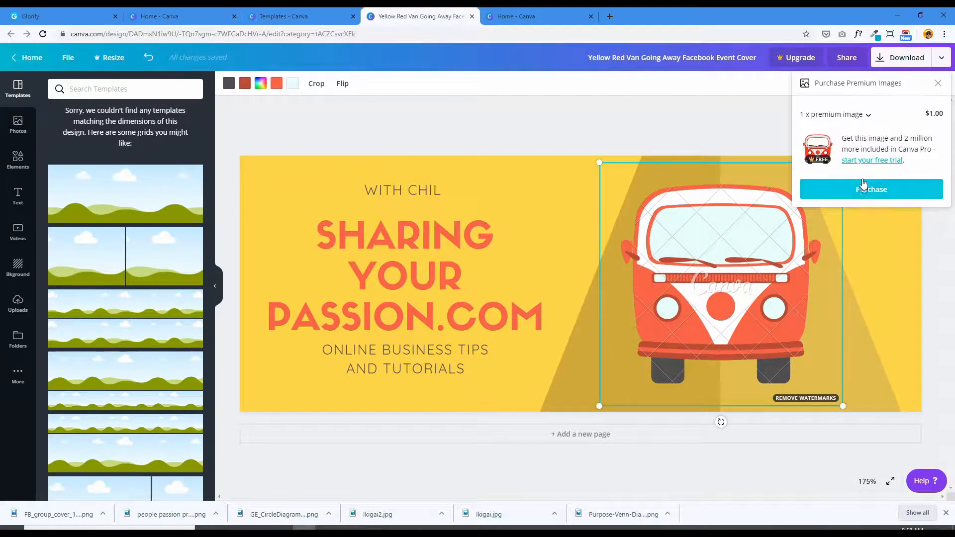
left_click(738, 283)
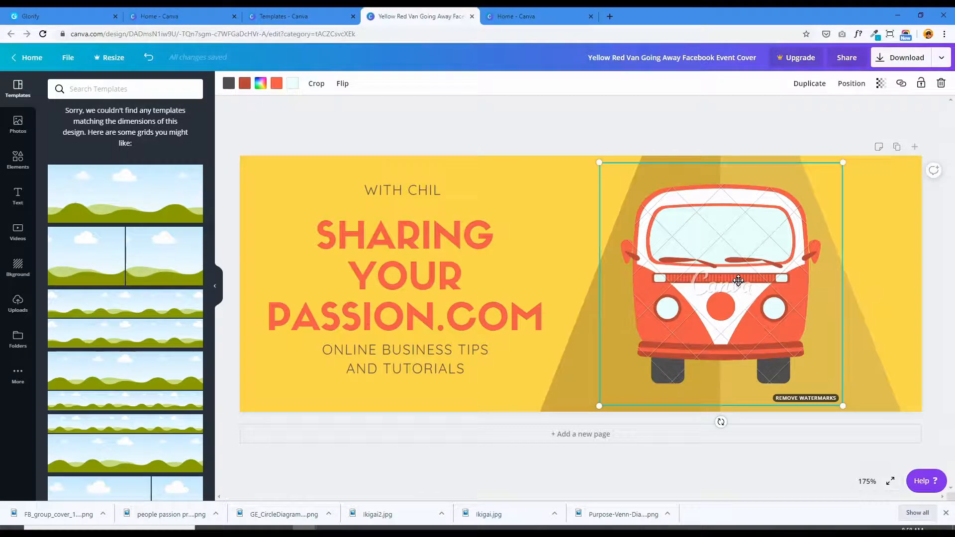
key("Delete")
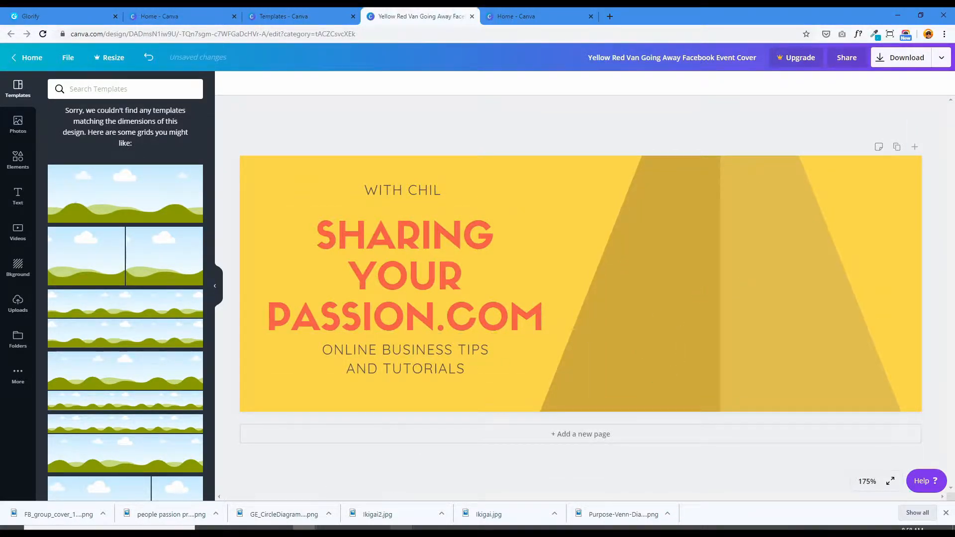
- Add the portrait photo from the computer in the van's former place and enlarge it to span the banner's full height
left_click(401, 529)
left_click_drag(501, 215, 755, 220)
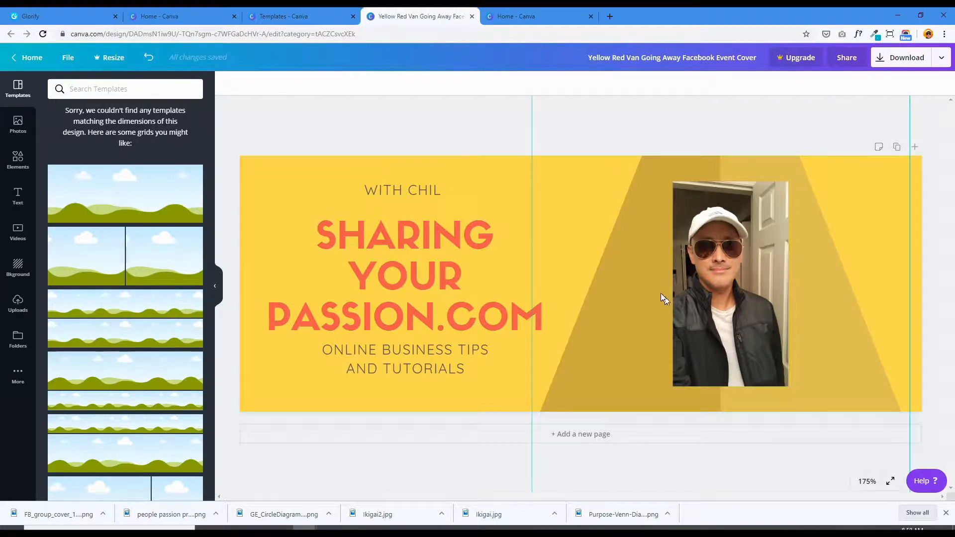
left_click(725, 350)
left_click_drag(661, 394, 636, 433)
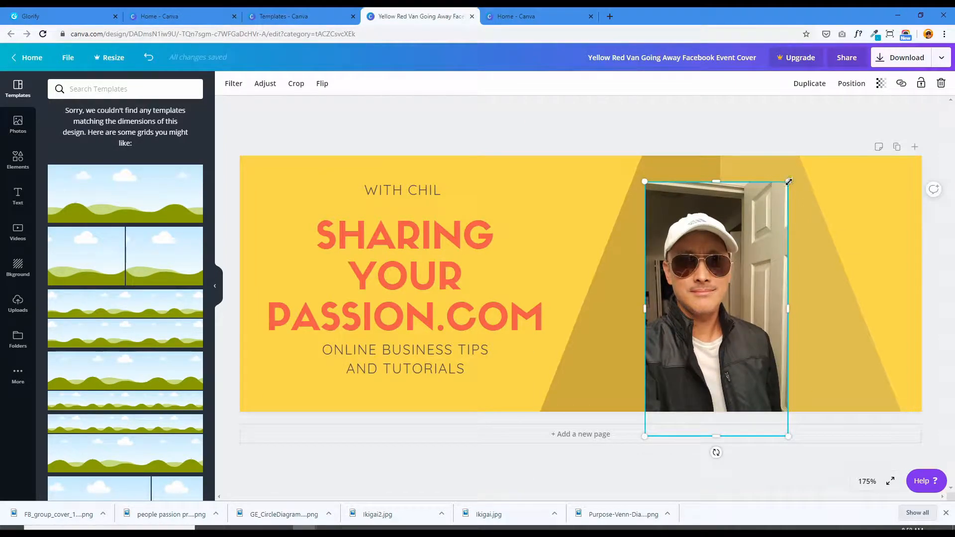
left_click_drag(788, 182, 810, 132)
left_click(467, 139)
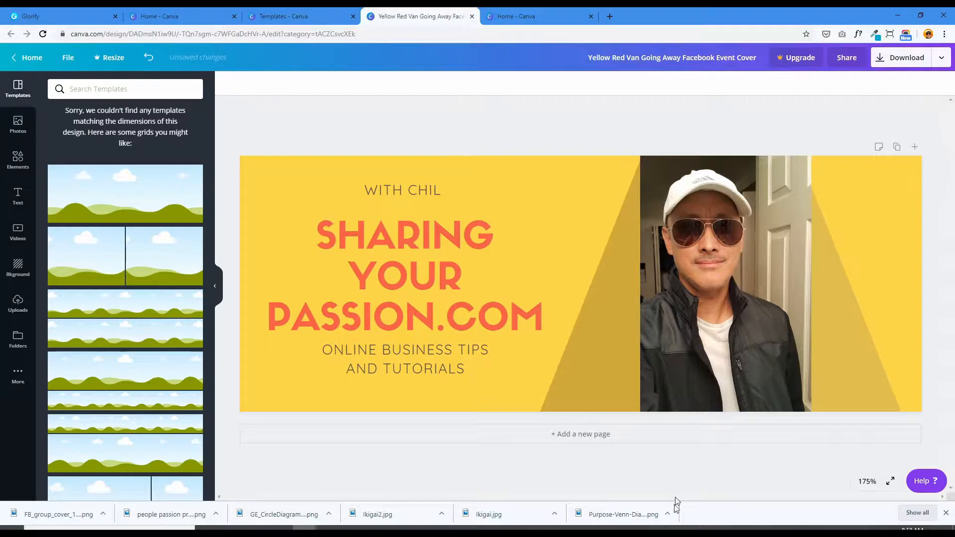
- Download the finished cover as a PNG and save it to the computer
left_click(922, 59)
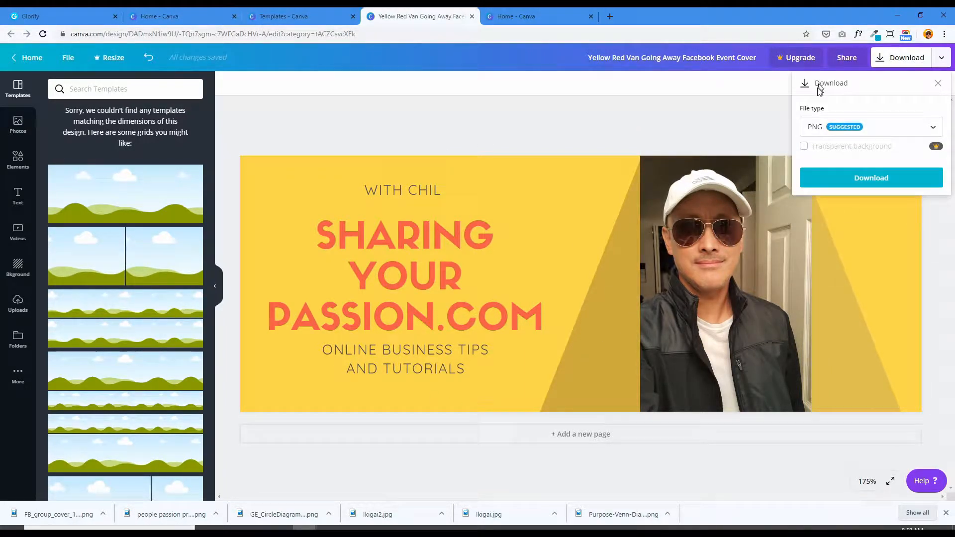
left_click(858, 179)
left_click(393, 300)
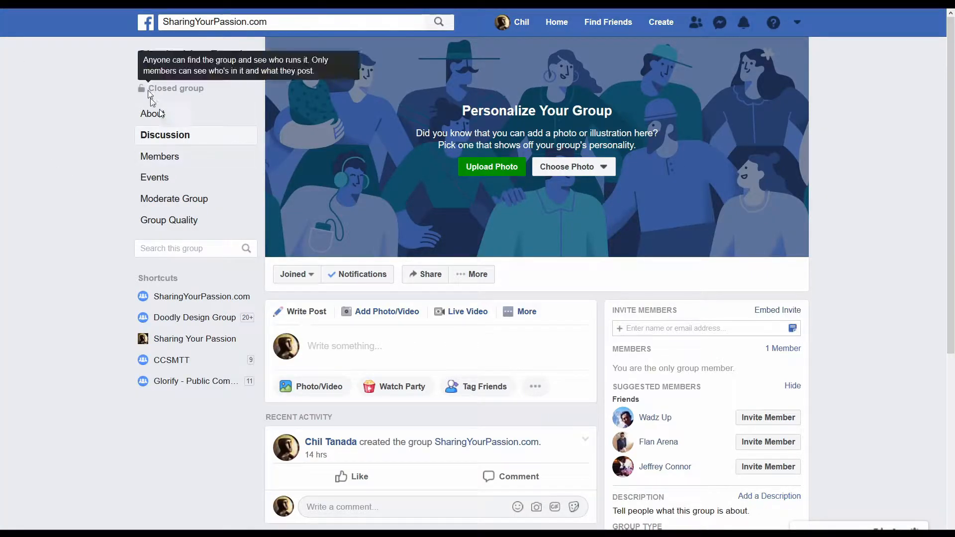
- Upload Yellow Red Van Going Away Facebook Event Cover as the Facebook group's cover, reposition it to show the whole heading, and save it
left_click(500, 172)
left_click(127, 150)
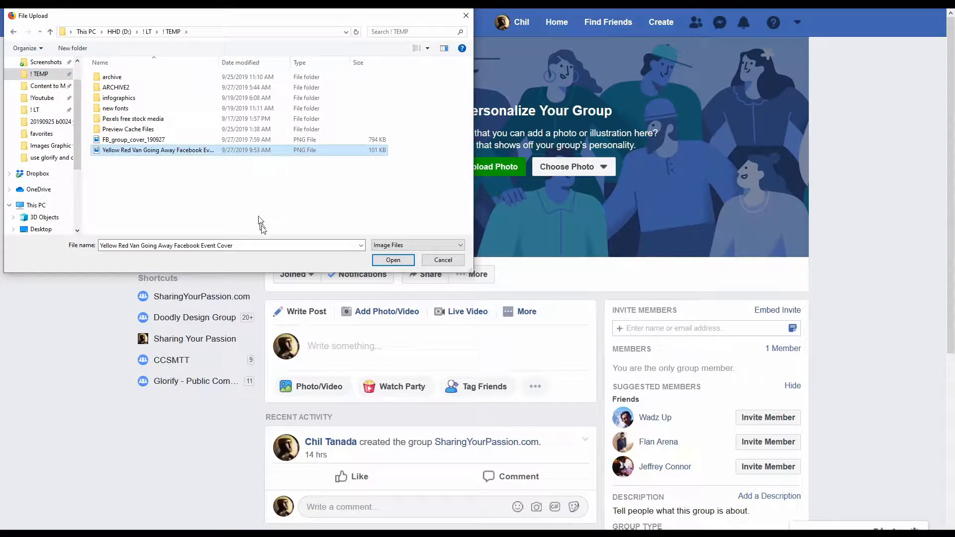
left_click(393, 259)
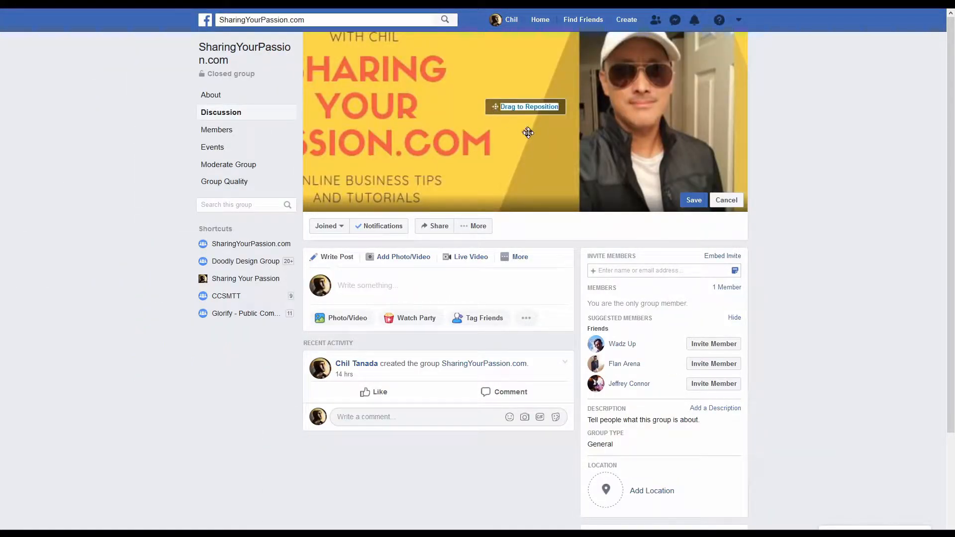
mouse_move(460, 122)
left_mouse_down()
mouse_move(447, 118)
mouse_move(468, 120)
left_mouse_up()
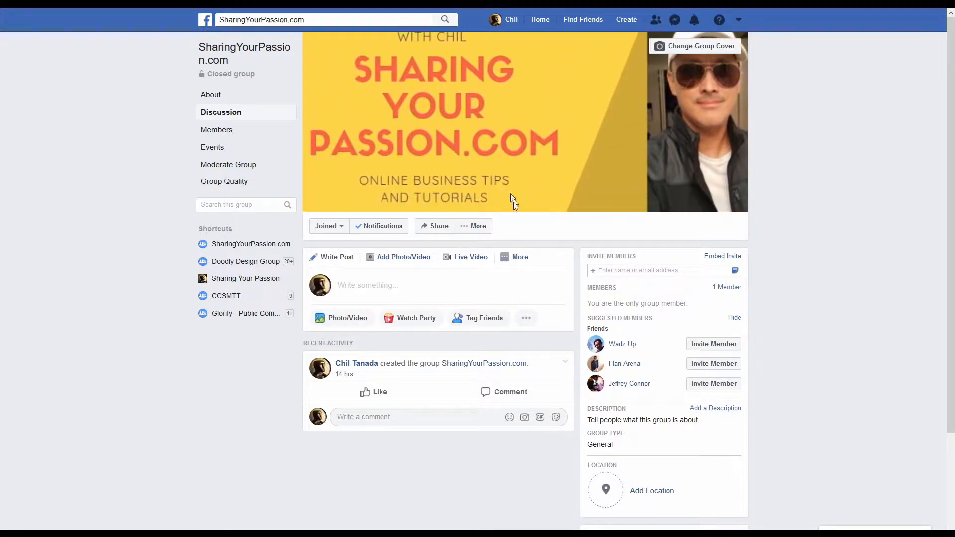
scroll(798, 187, "down", 2)
scroll(791, 199, "up", 2)
- Open the downloaded Yellow Red Van Going Away Facebook Event Cover.png in the image viewer and examine its sharpness at different magnifications
key("alt+Tab")
key("alt+Tab")
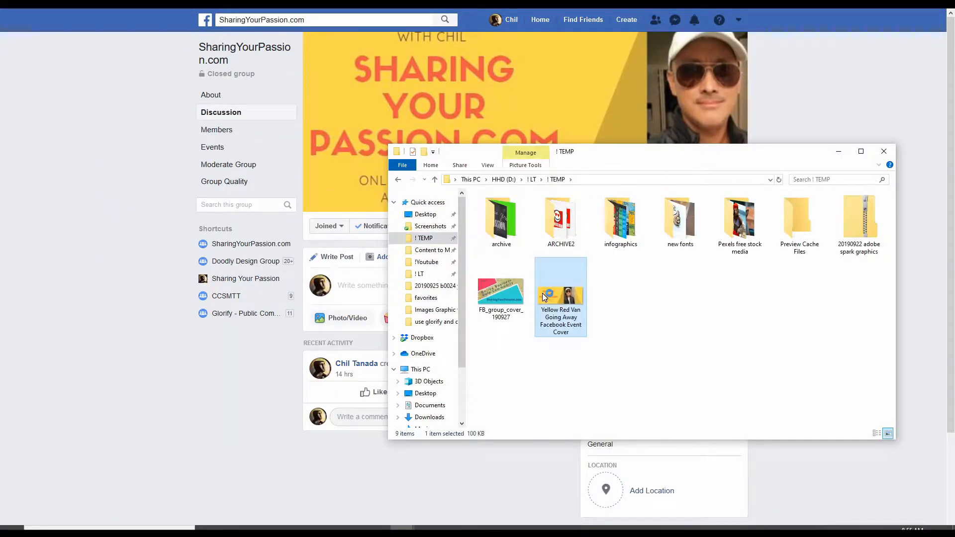
double_click(550, 298)
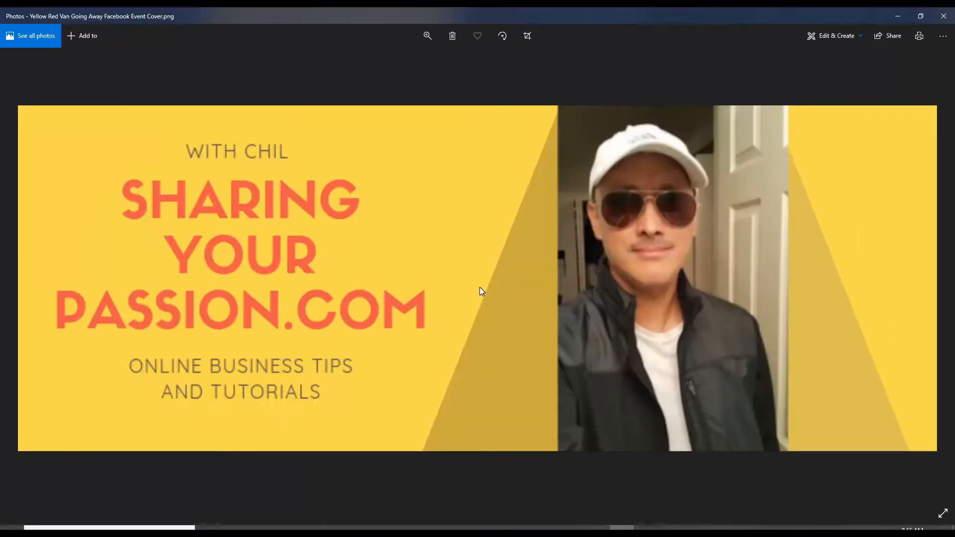
scroll(480, 288, "up", 3)
scroll(479, 288, "down", 5)
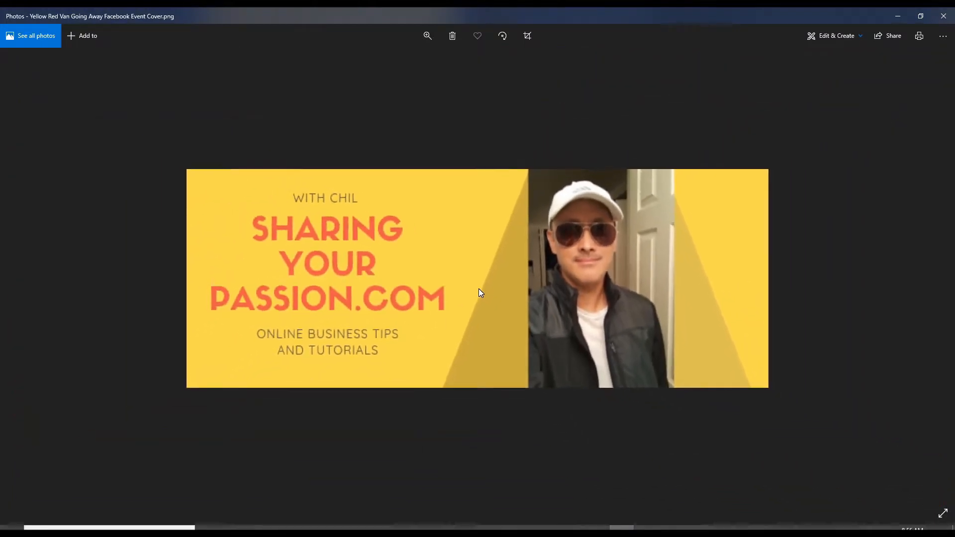
scroll(477, 290, "up", 2)
scroll(477, 290, "down", 4)
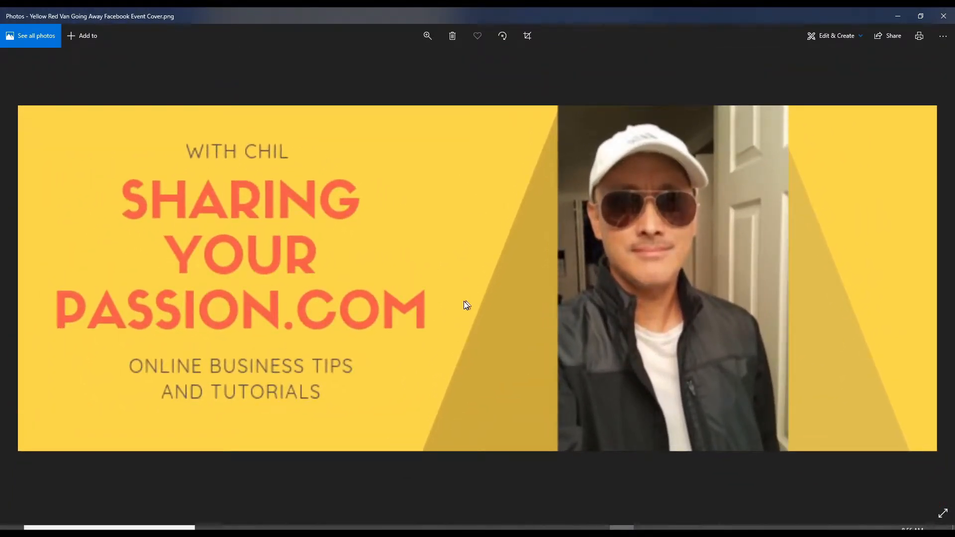
scroll(464, 305, "down", 3)
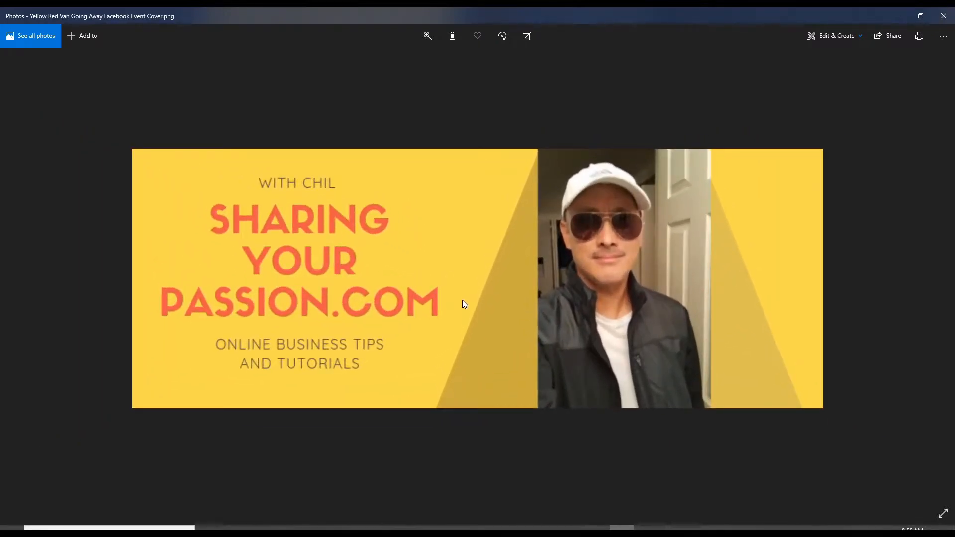
scroll(463, 304, "up", 2)
scroll(463, 304, "down", 3)
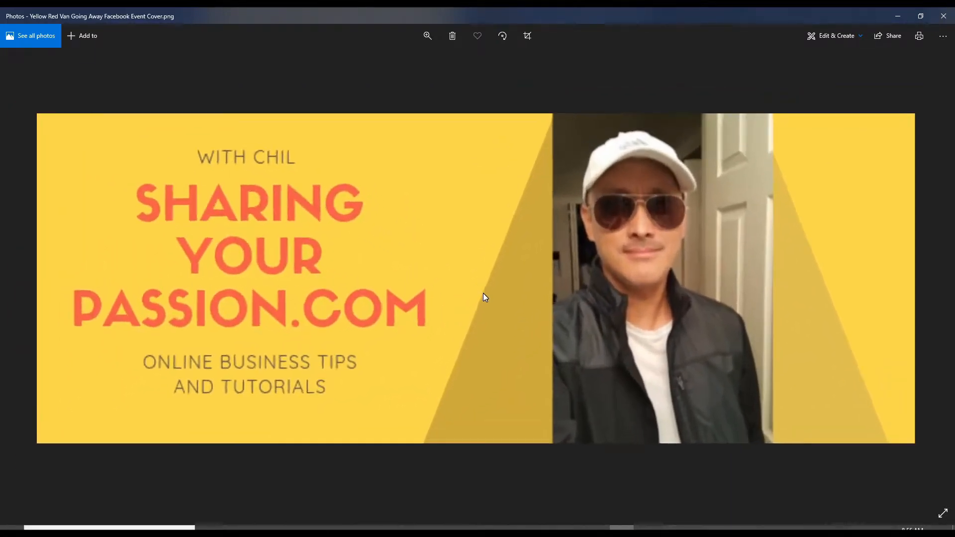
scroll(483, 293, "up", 2)
scroll(483, 293, "down", 4)
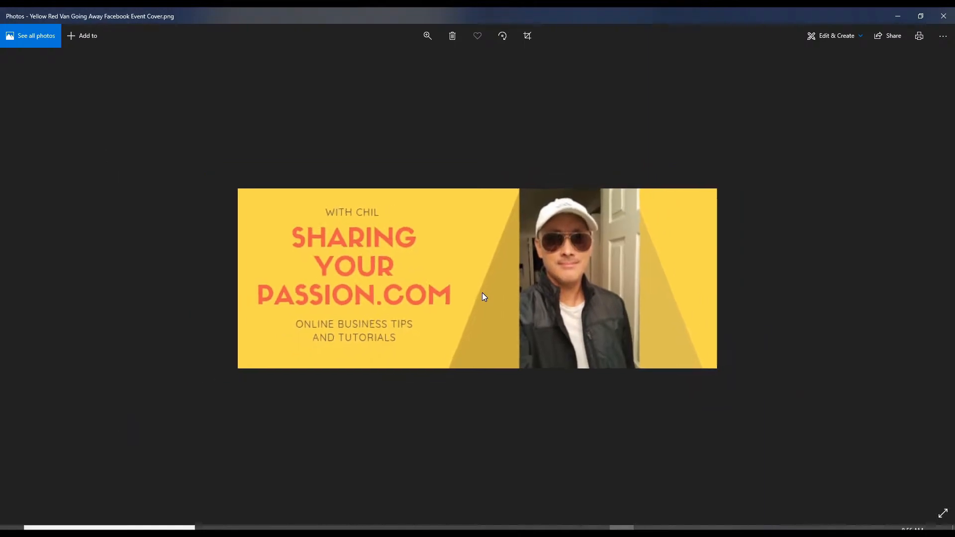
scroll(482, 292, "up", 3)
scroll(481, 292, "down", 4)
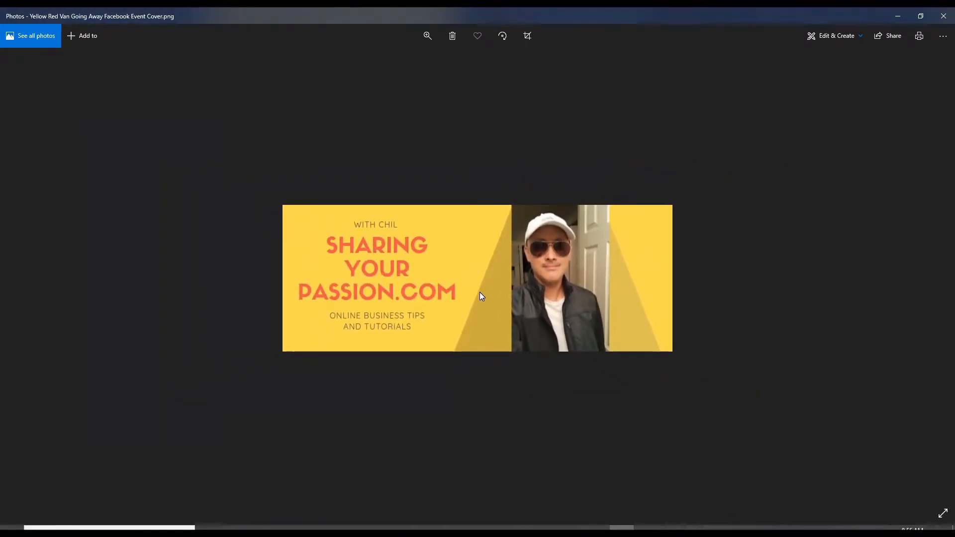
scroll(498, 304, "up", 3)
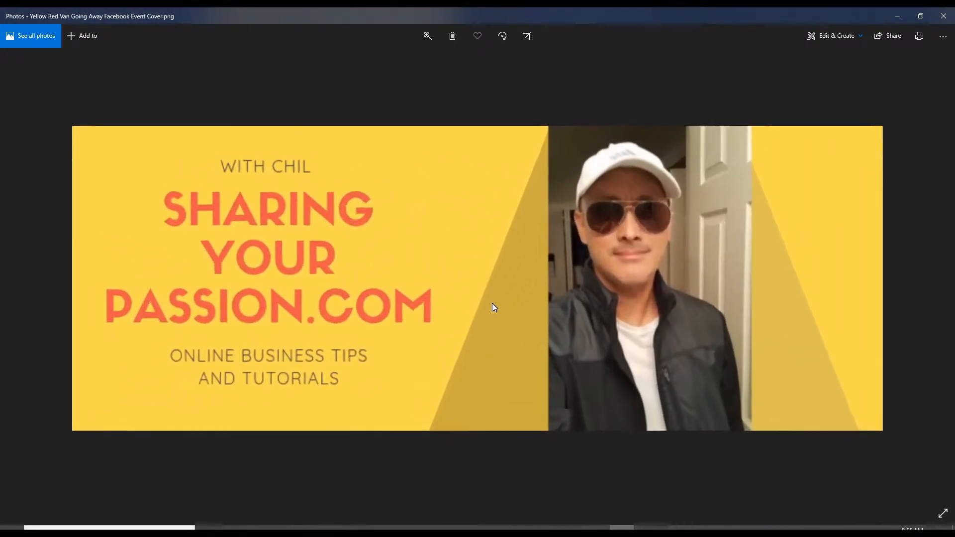
scroll(492, 303, "down", 3)
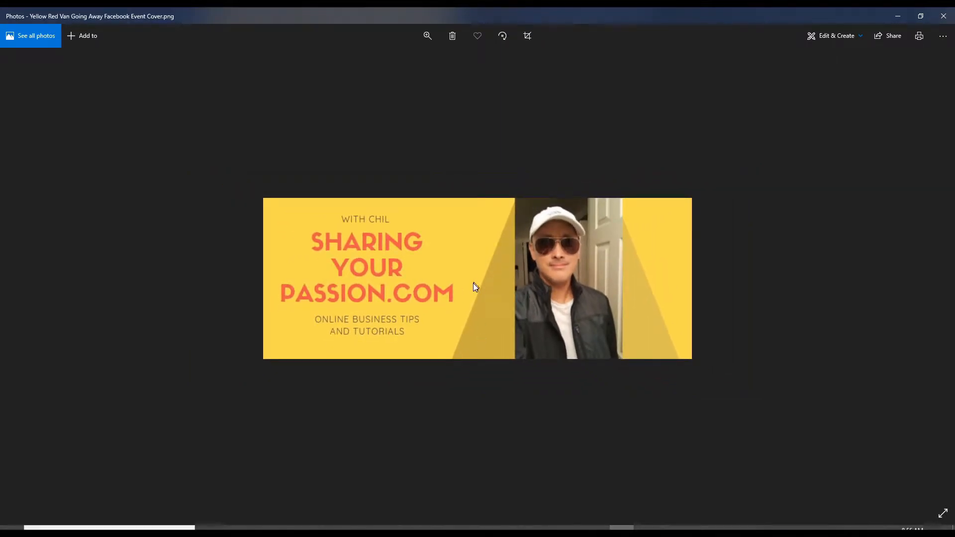
- Check the second downloaded copy, Yellow Red Van Going Away Facebook Event Cover 2.png, and close the image viewer
key("alt+Tab")
key("alt+Tab")
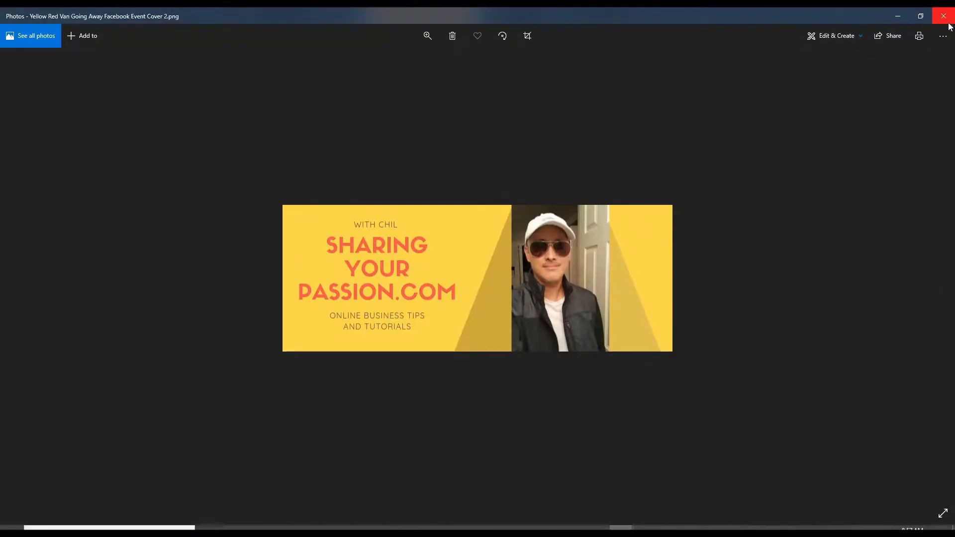
left_click(944, 16)
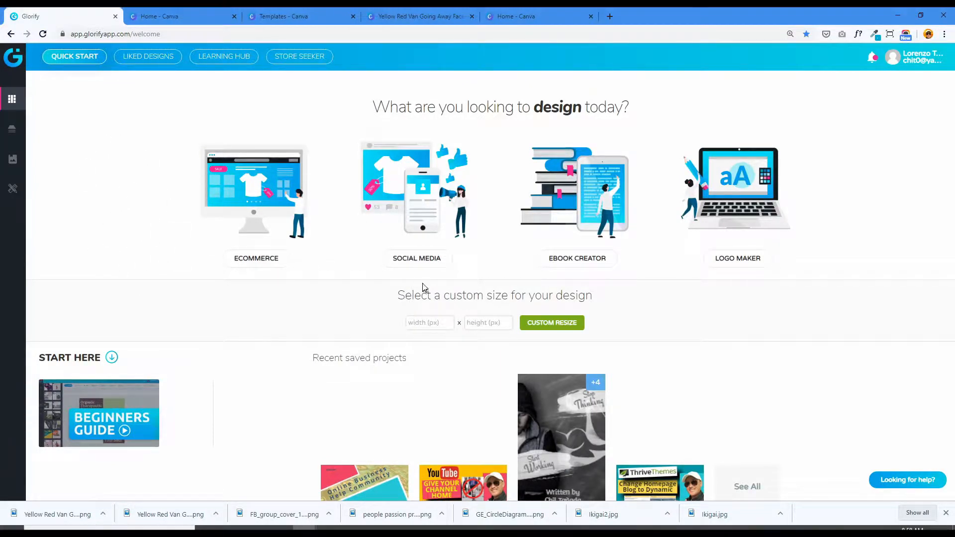
- In Glorify, start a social media design in the Facebook Group Cover format, 1640px x 923px
left_click(420, 219)
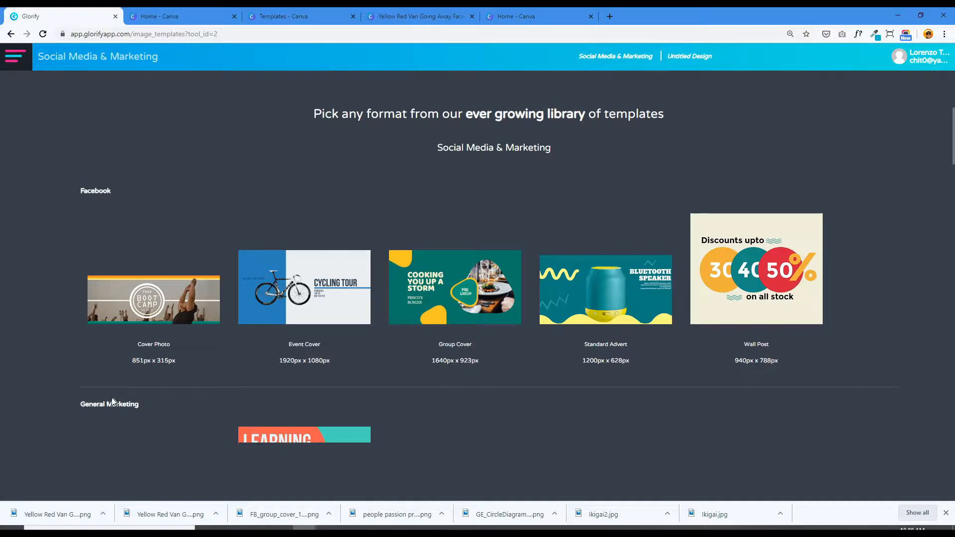
left_click_drag(953, 122, 910, 124)
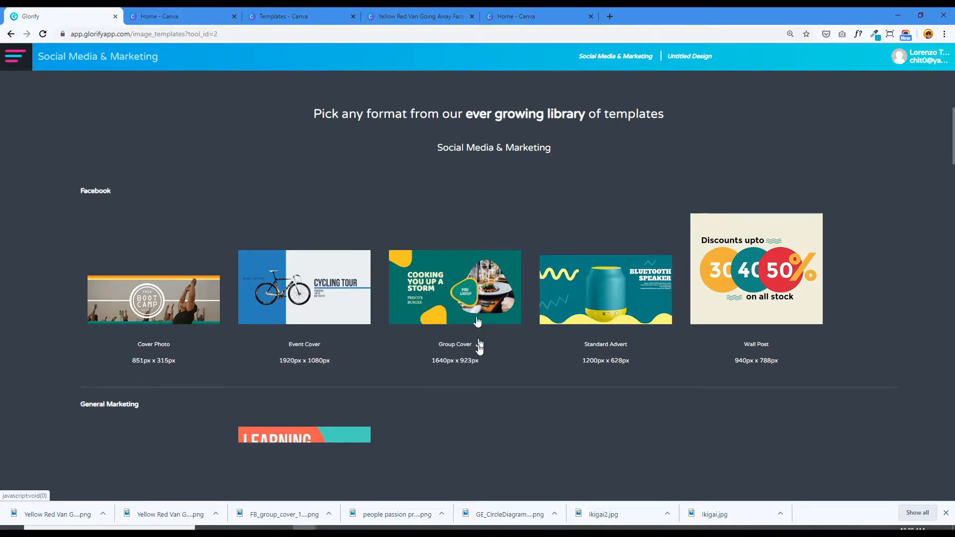
left_click(470, 287)
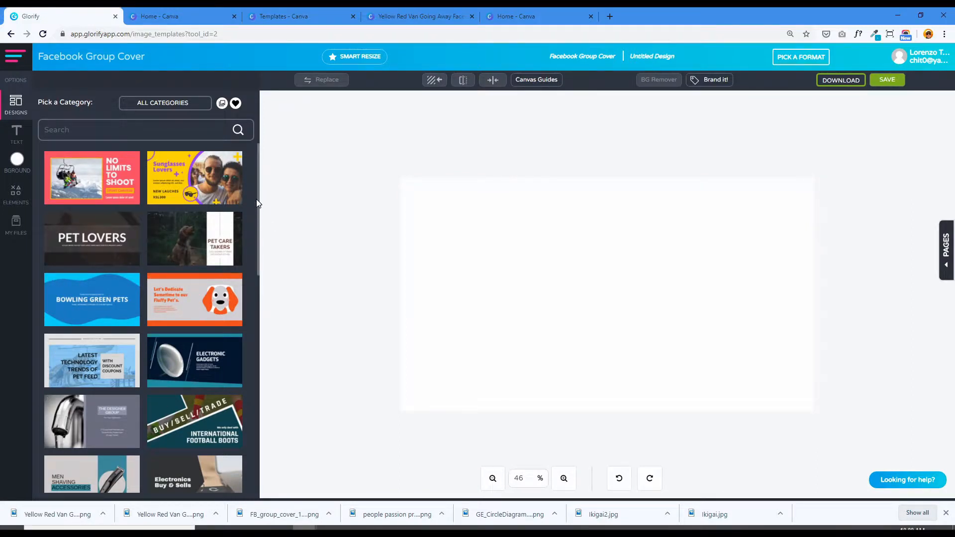
- Browse the group cover designs and load the red and yellow "Pure metal PENCIL CASE" template
left_click_drag(258, 195, 245, 310)
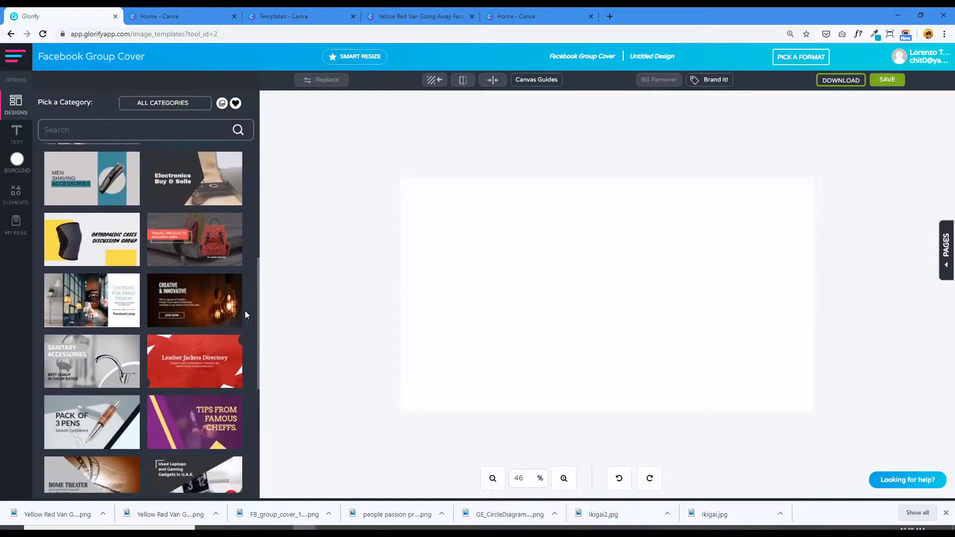
scroll(233, 269, "down", 2)
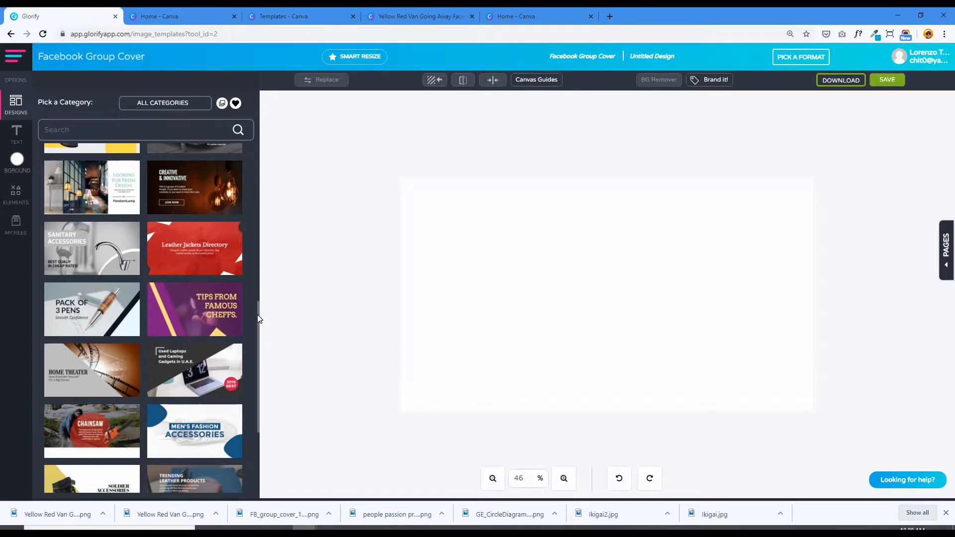
left_click_drag(258, 321, 260, 385)
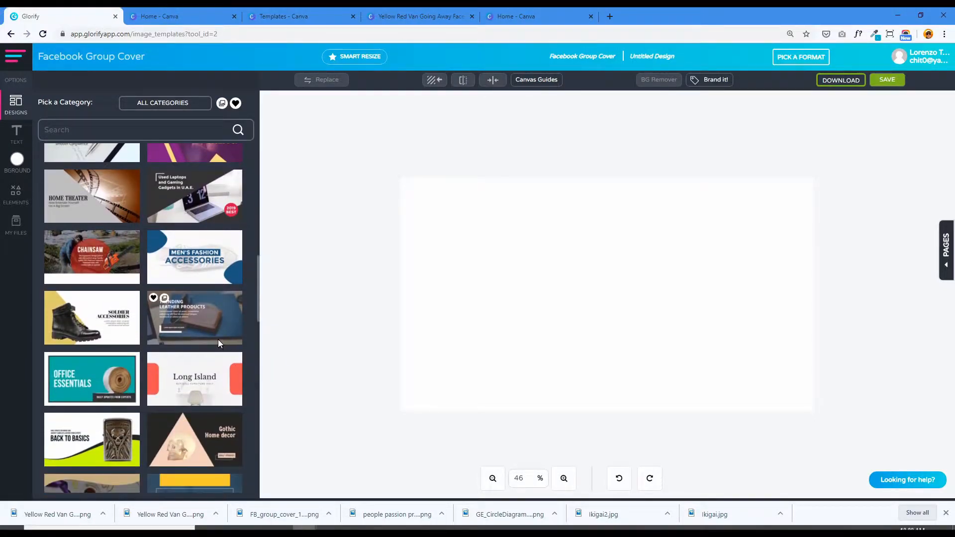
scroll(217, 340, "down", 2)
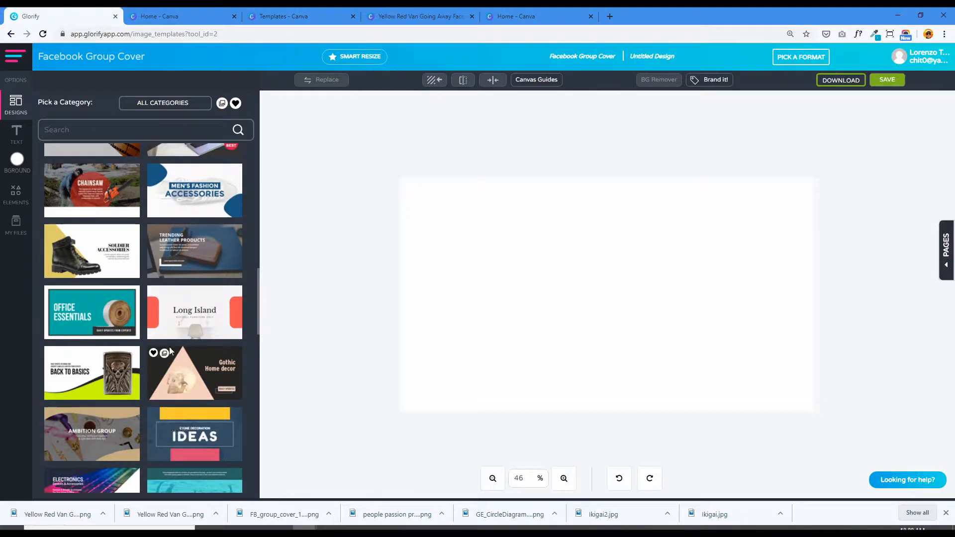
scroll(183, 357, "down", 5)
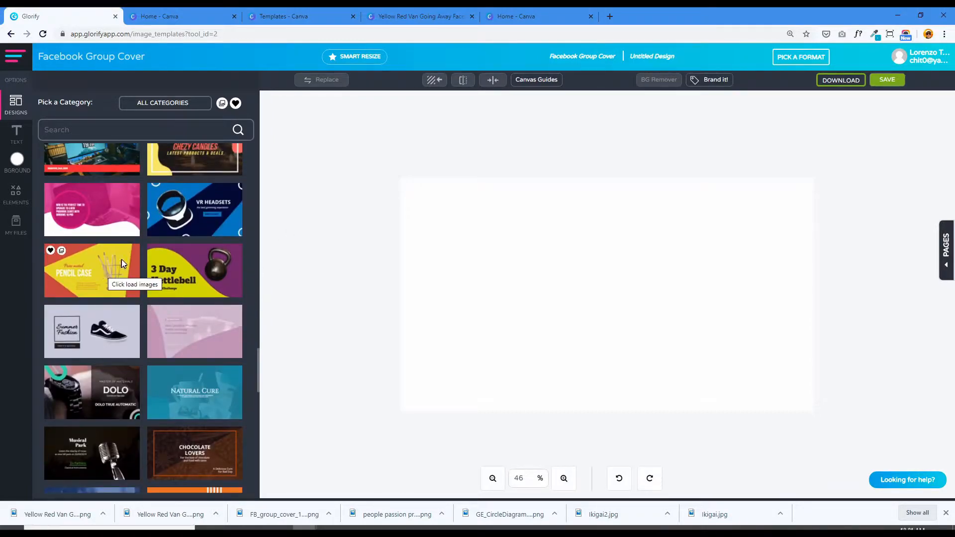
left_click(92, 277)
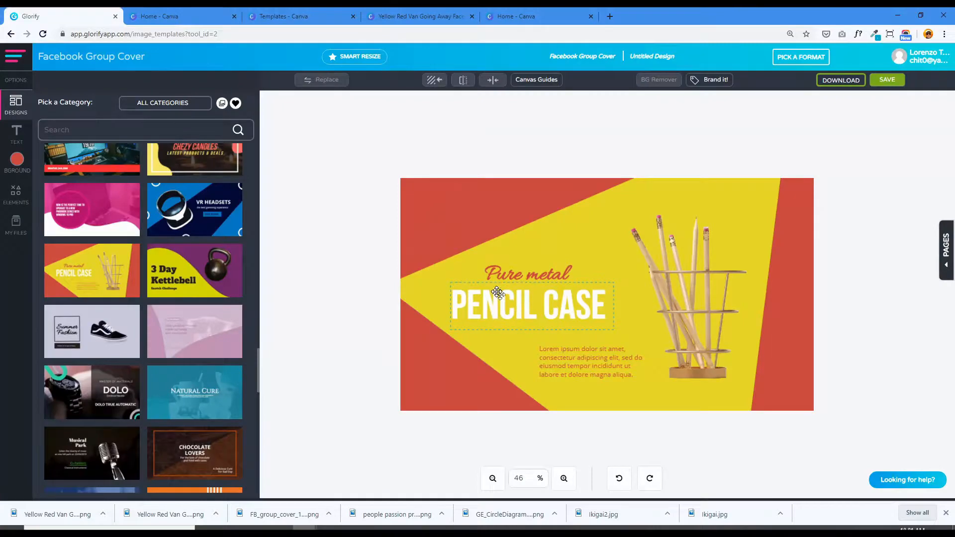
- Replace the PENCIL CASE heading with "SHARING YOUR PASSION.COM" on three lines and reduce its font size
left_click(541, 309)
double_click(525, 309)
key("Delete")
key("Delete")
key("Delete")
key("Delete")
key("Delete")
key("Delete")
type("SHARING YOUR PASSION.COM")
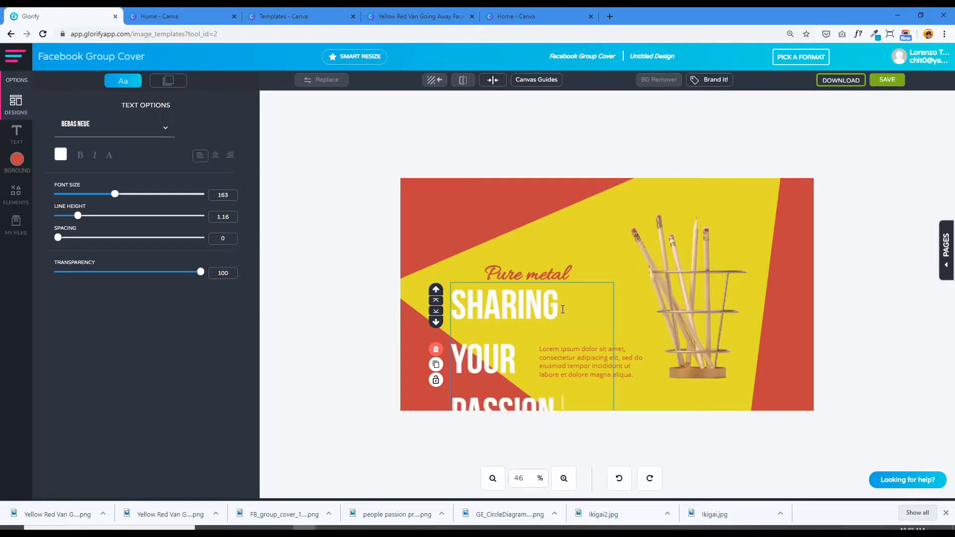
left_click_drag(95, 194, 70, 219)
- Replace the script line above the heading with "with" followed by the group owner's first name
left_click(534, 279)
left_click(535, 278)
triple_click(518, 279)
type("with Chil")
left_click(556, 297)
- Move the heading and the script line up within the yellow area, placing the script line directly above the heading
left_click(518, 267)
left_click(518, 271)
left_click_drag(562, 318, 602, 318)
left_click(532, 276)
left_click(525, 278)
left_click(562, 243)
left_click_drag(555, 270, 561, 250)
left_click_drag(508, 319, 504, 295)
- Replace the placeholder paragraph with "Online Business Tips and Tutorials" on two lines and place it under the heading, flush with its left edge
left_click(614, 368)
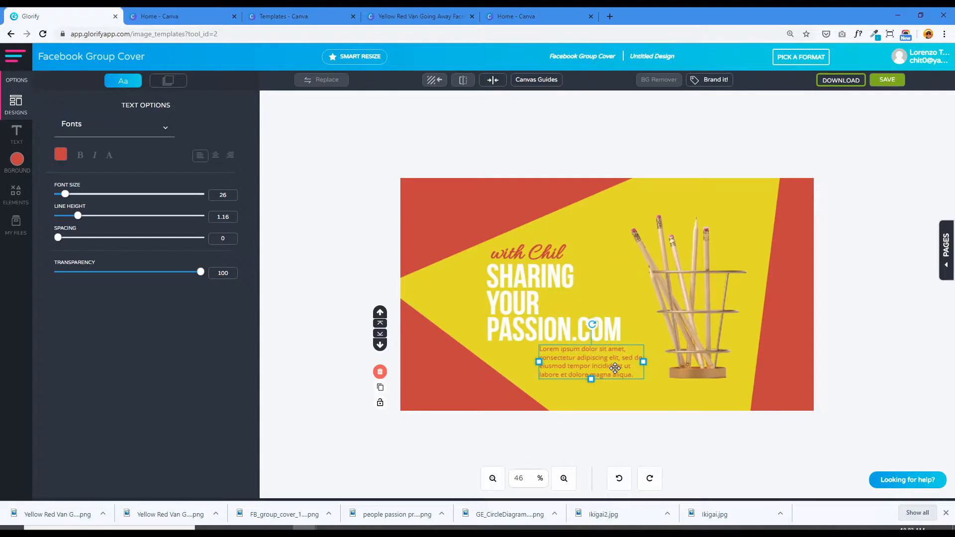
double_click(614, 368)
type("Online Business")
key("Return")
type("Tips and Tutorials")
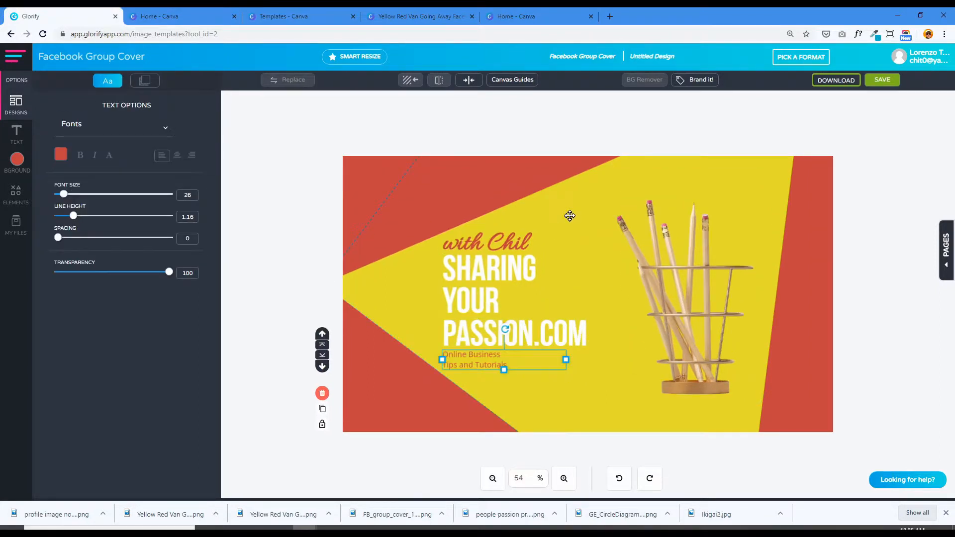
left_click(570, 215)
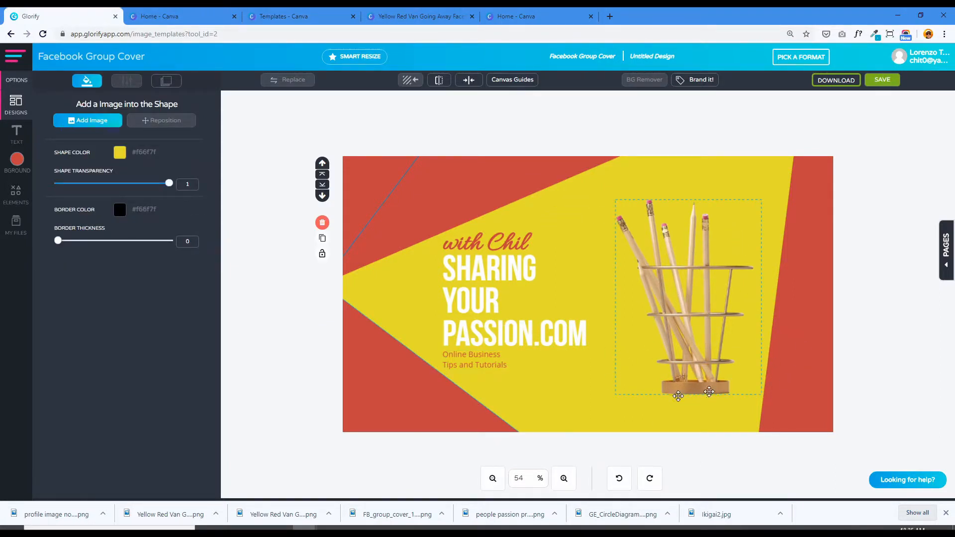
- Replace the pencil holder image with the uploaded portrait photo
left_click(696, 320)
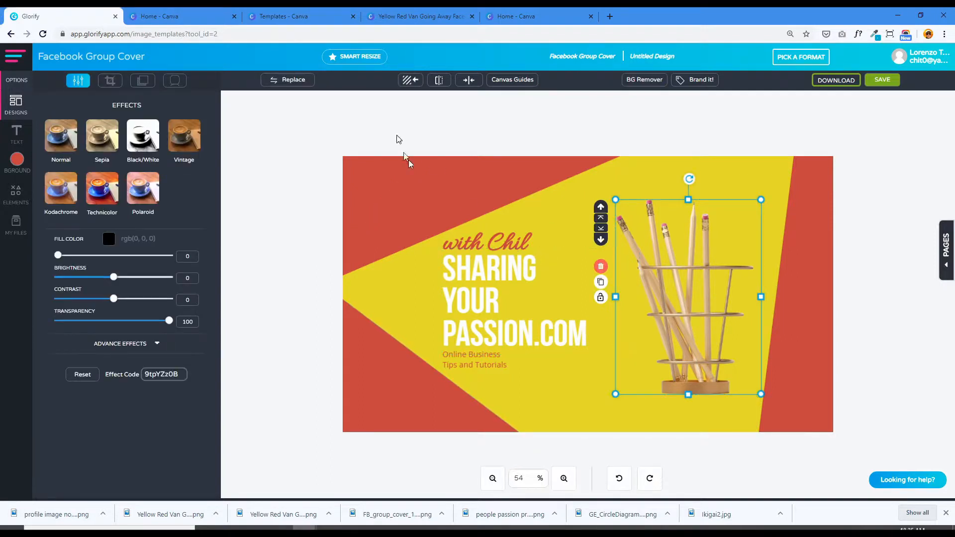
left_click(296, 80)
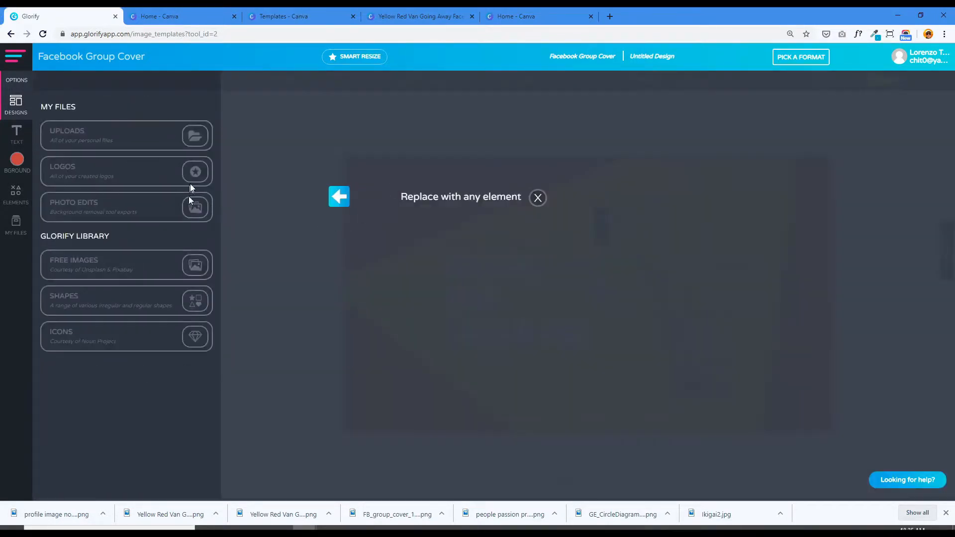
left_click(68, 137)
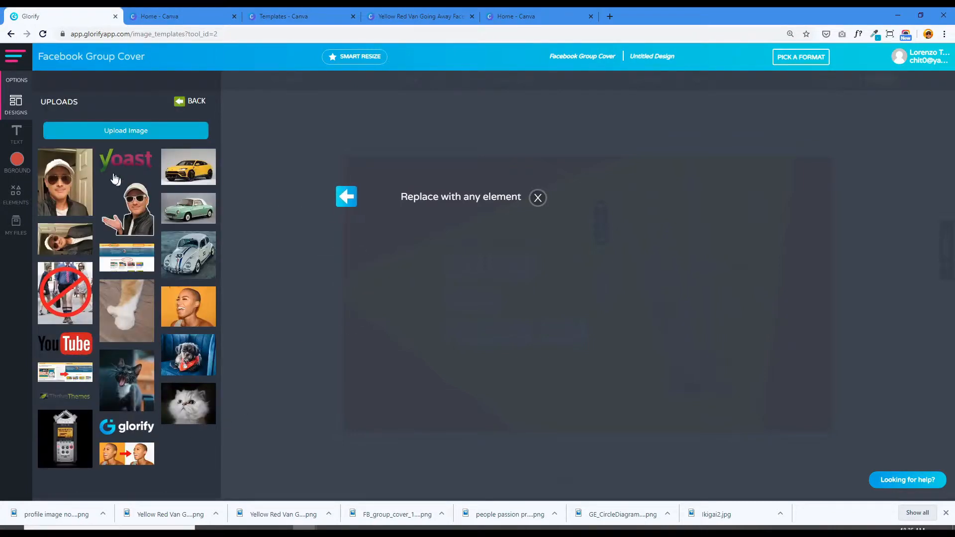
left_click(58, 184)
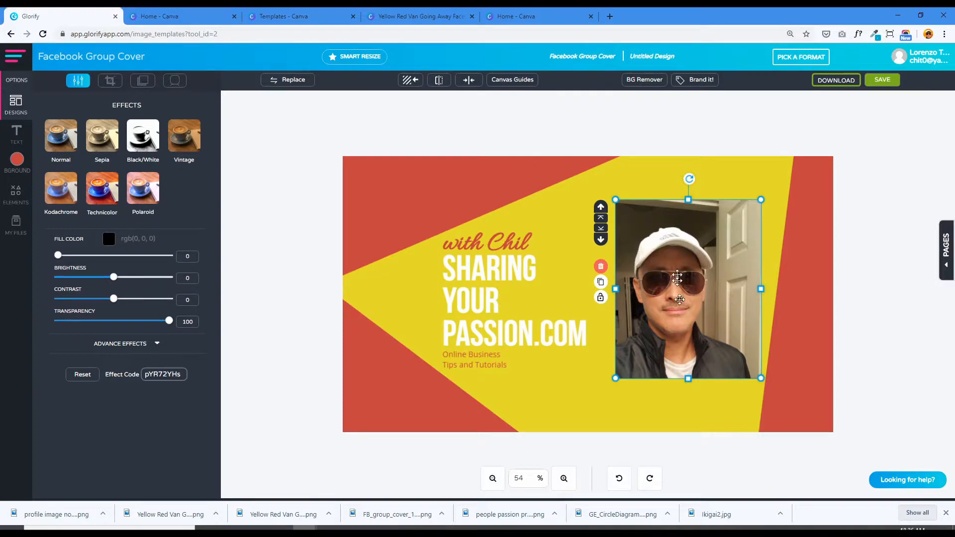
- Remove the portrait photo's background by marking the person as foreground and the surrounding room and door as background, and apply the cutout
left_click(644, 81)
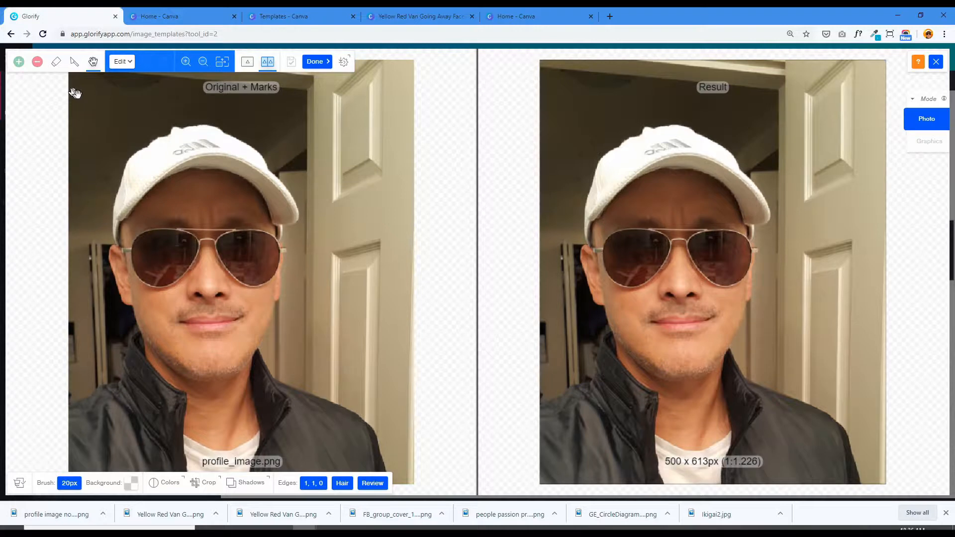
left_click(19, 63)
mouse_move(91, 463)
left_mouse_down()
mouse_move(87, 422)
mouse_move(147, 395)
mouse_move(173, 329)
mouse_move(138, 278)
mouse_move(140, 200)
mouse_move(208, 148)
mouse_move(247, 160)
mouse_move(272, 206)
mouse_move(244, 355)
mouse_move(253, 382)
mouse_move(368, 463)
mouse_move(119, 463)
mouse_move(85, 463)
left_mouse_up()
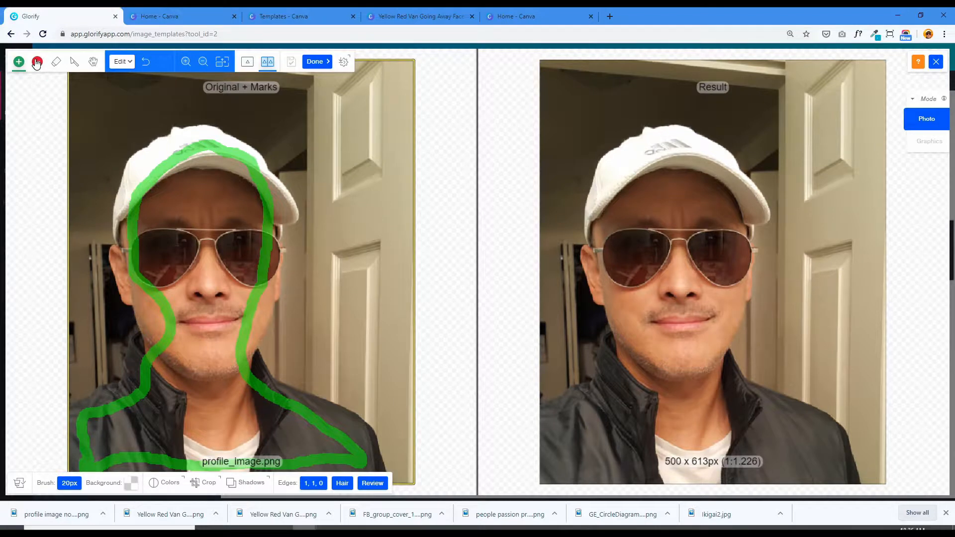
mouse_move(71, 372)
left_mouse_down()
mouse_move(114, 330)
mouse_move(93, 296)
mouse_move(88, 259)
mouse_move(113, 136)
mouse_move(173, 94)
mouse_move(235, 100)
mouse_move(288, 121)
mouse_move(307, 156)
mouse_move(289, 176)
mouse_move(318, 156)
mouse_move(300, 147)
mouse_move(318, 106)
mouse_move(382, 99)
mouse_move(383, 160)
mouse_move(337, 288)
mouse_move(297, 354)
left_mouse_up()
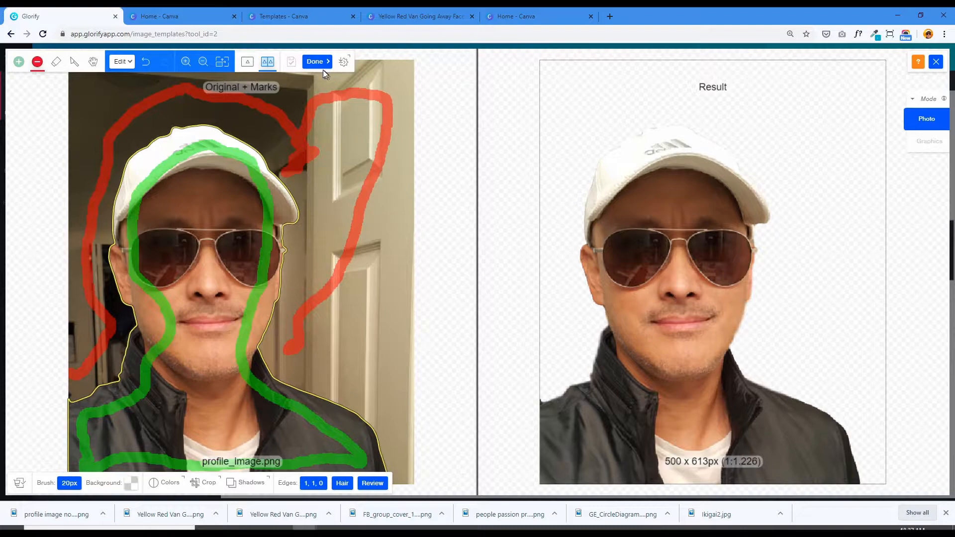
left_click(314, 62)
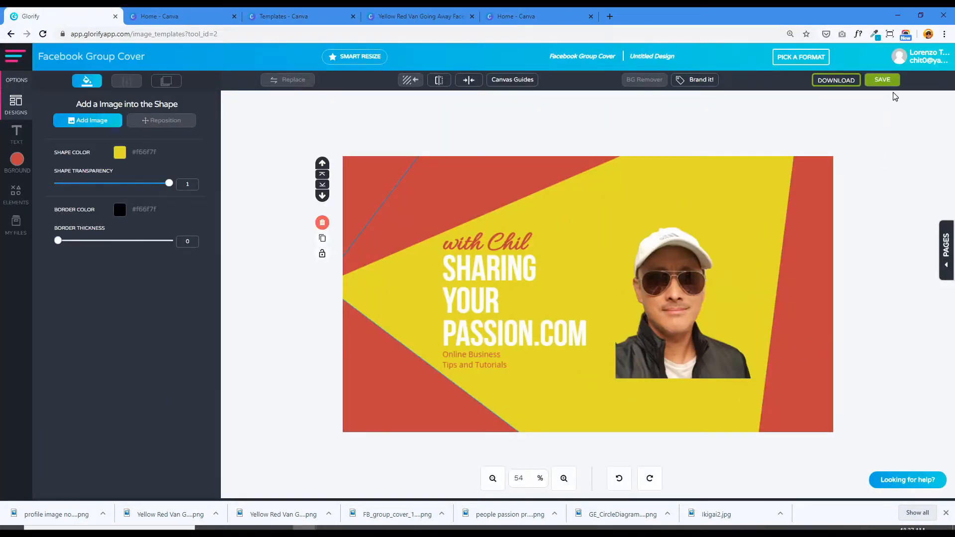
- Save the design and download it as a Normal PNG named "facebook group cover"
left_click(882, 81)
left_click(838, 82)
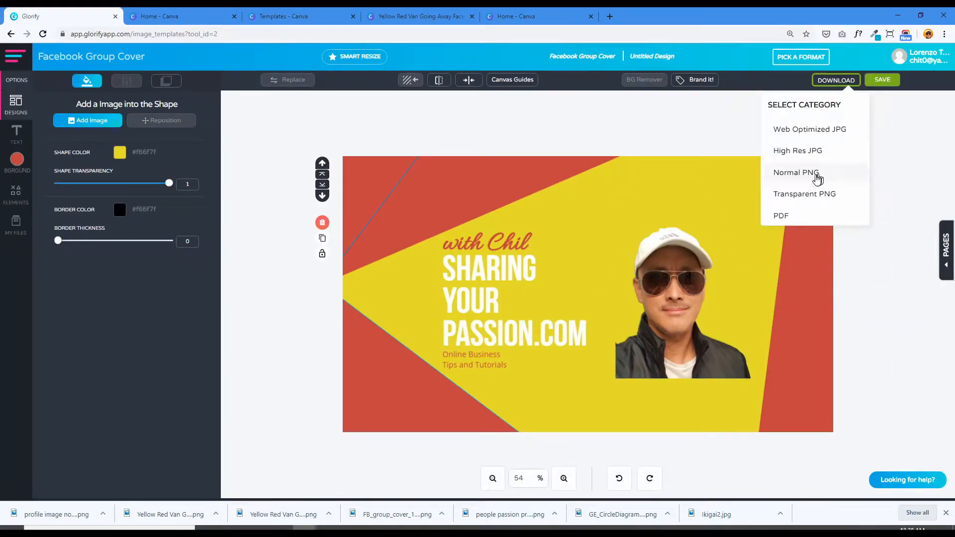
left_click(791, 178)
type("facebook group ")
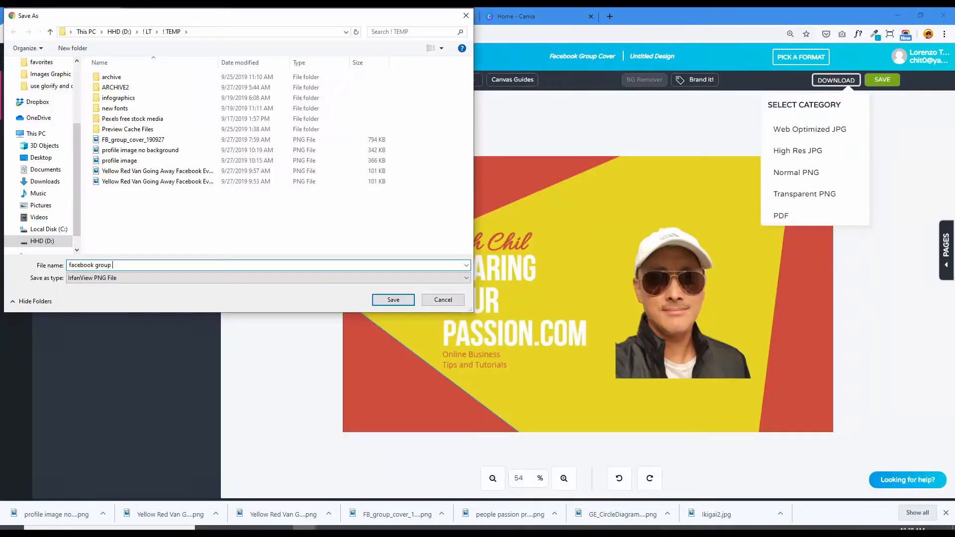
type("cover")
key("Return")
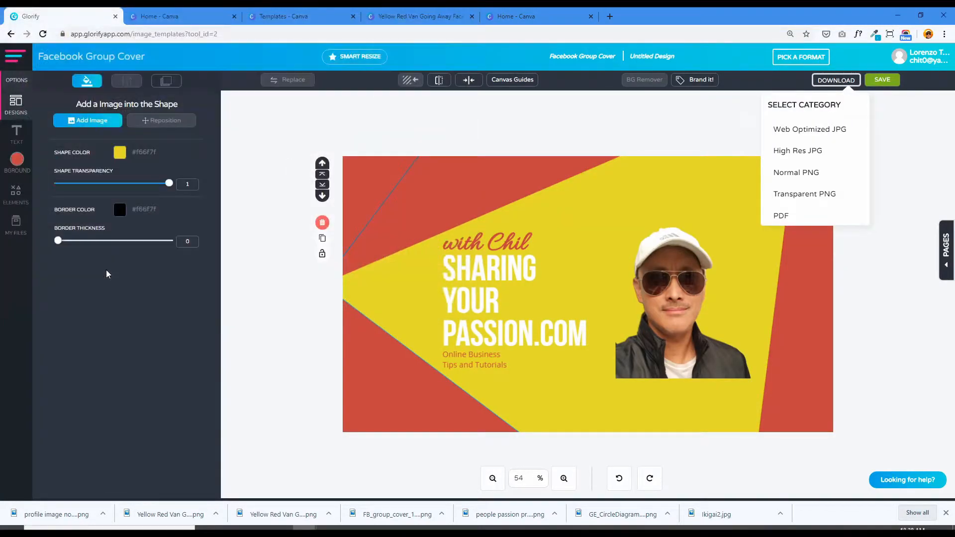
left_click(280, 328)
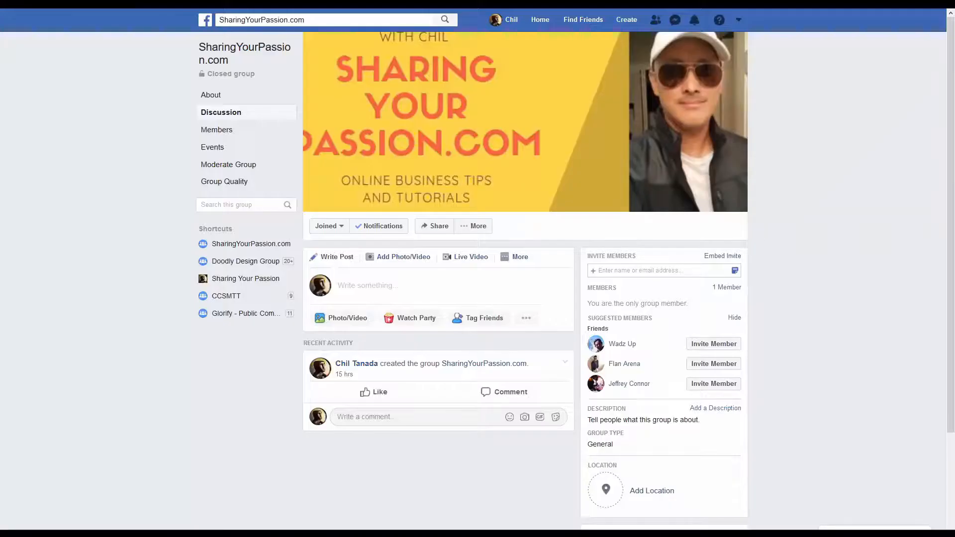
- Switch to the Facebook group and replace its cover with the downloaded design, shifting the image slightly upward before saving it
left_click(519, 257)
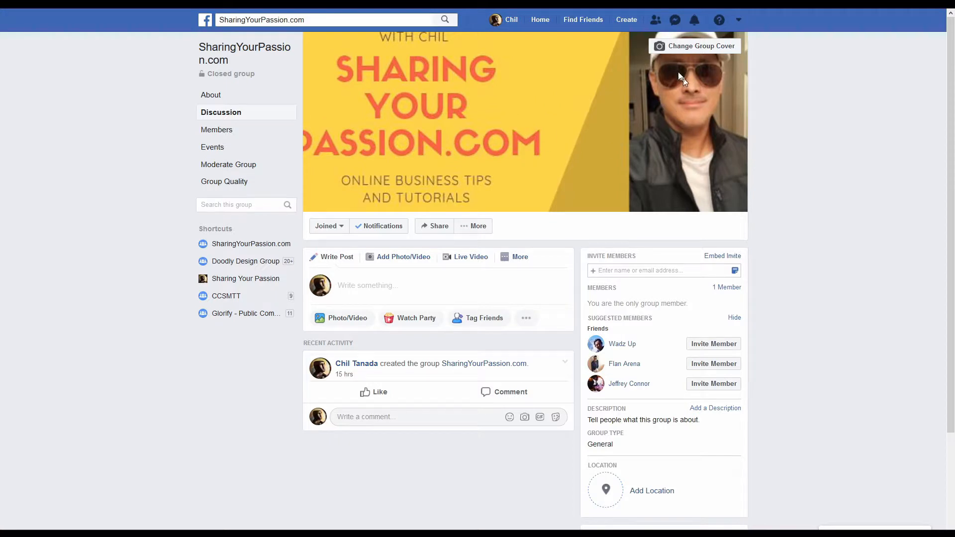
left_click(712, 53)
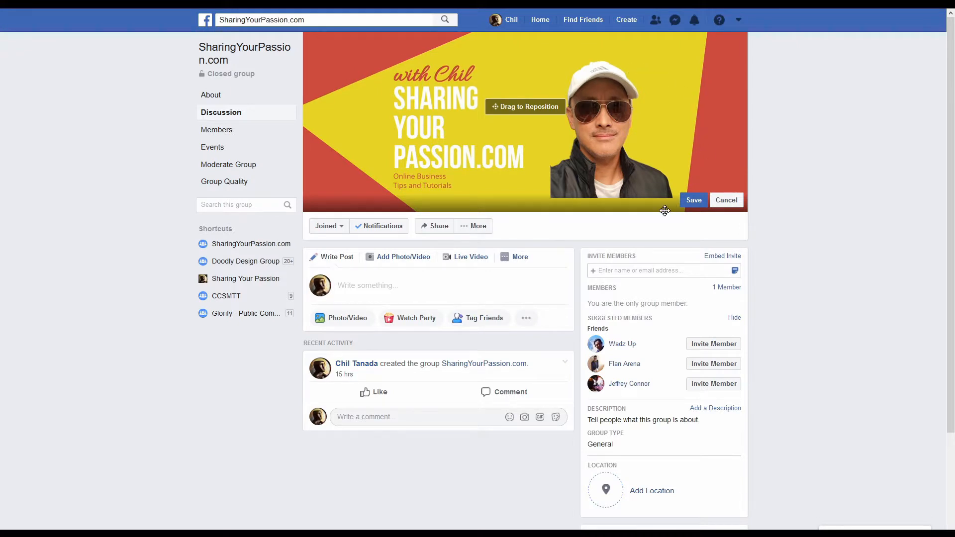
left_click_drag(555, 173, 423, 138)
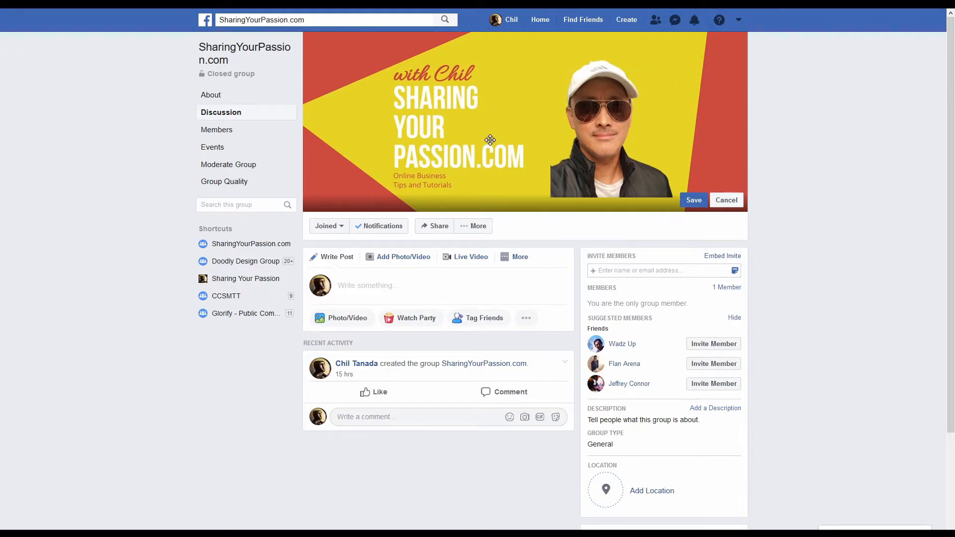
left_click_drag(506, 112, 506, 103)
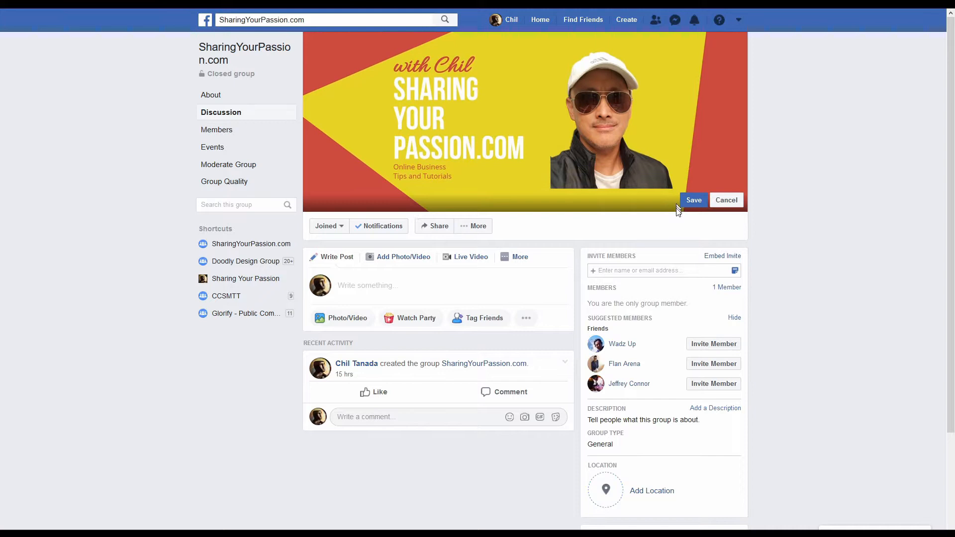
left_click(693, 201)
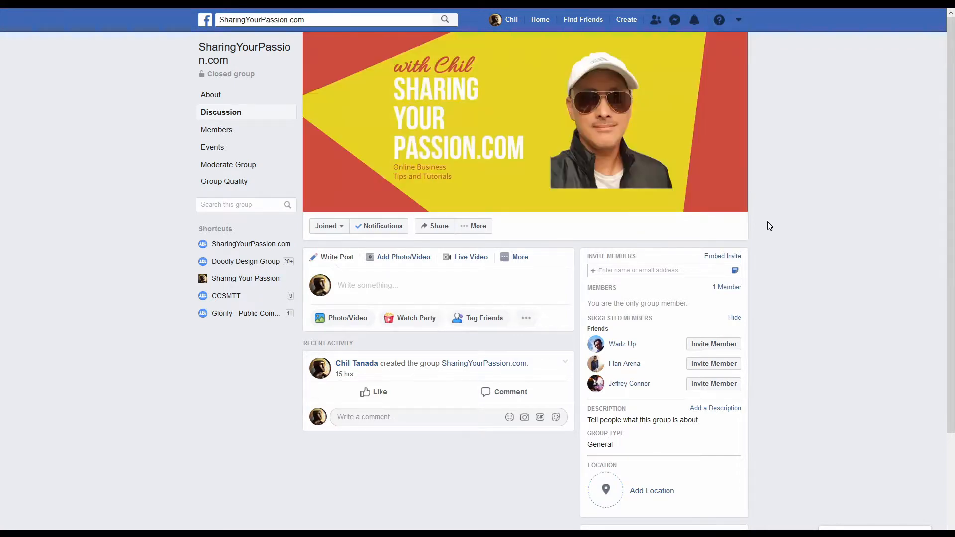